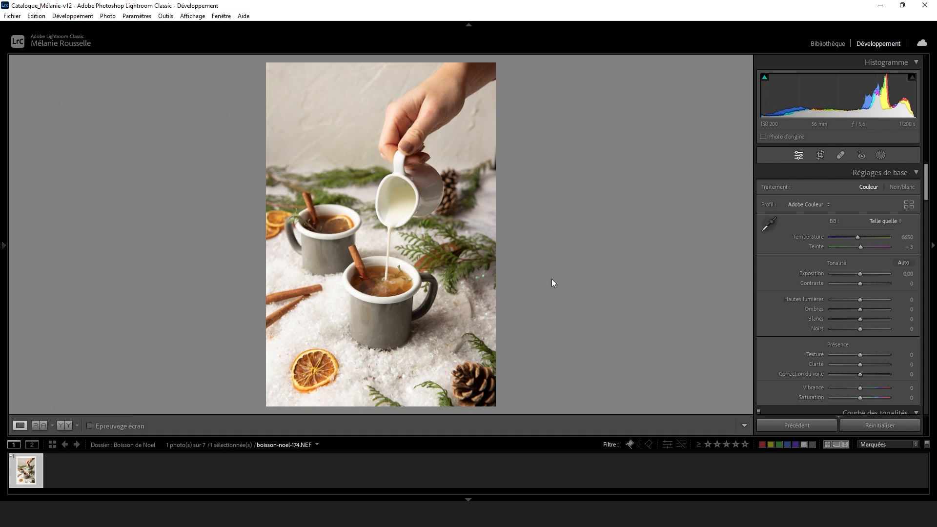
Neutralise the white balance by sampling the white milk jug, and set the exposure to +0.38.
click(769, 224)
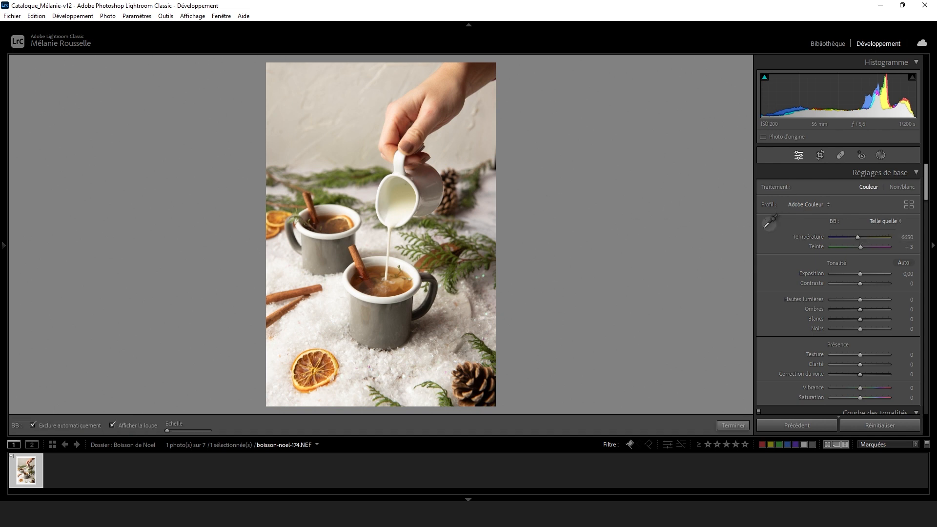
click(381, 201)
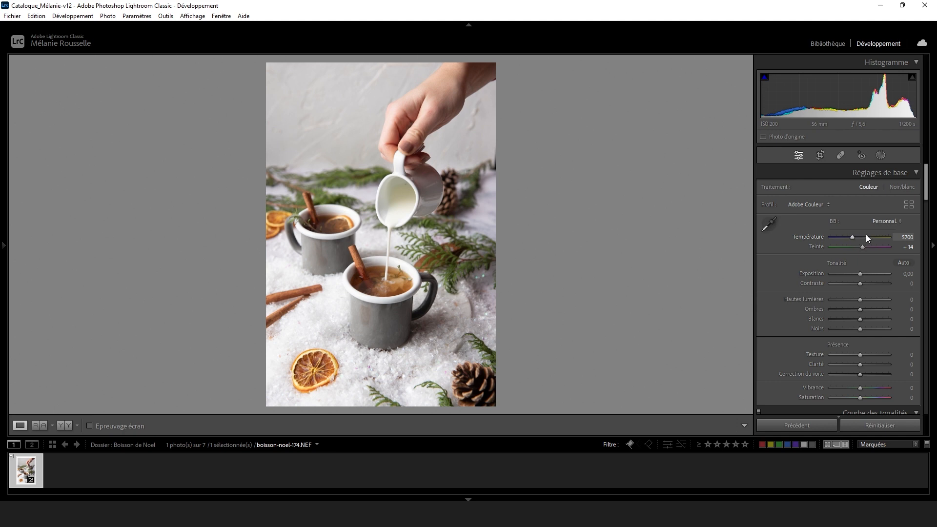
drag(859, 274, 861, 274)
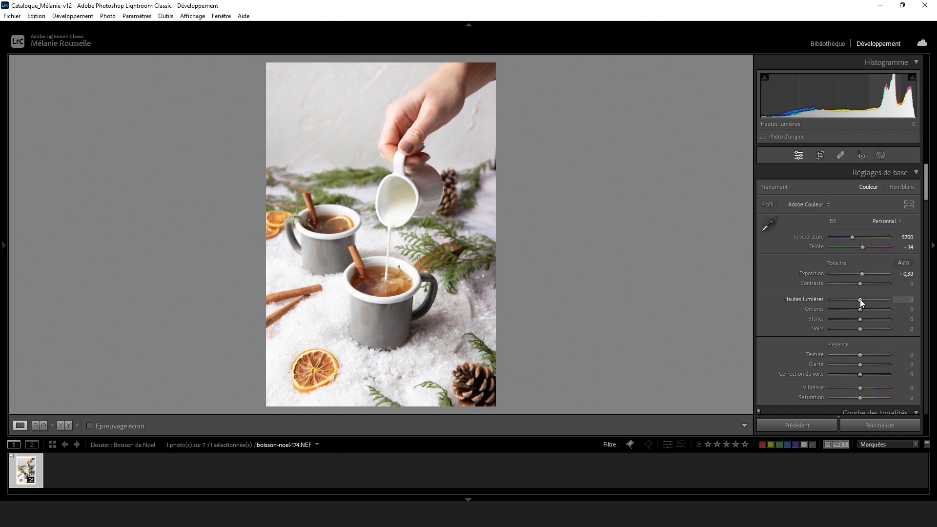
Set highlights to +4, shadows to +18, whites to +16, blacks to −6, texture to +6, clarity to +9 and saturation to −6.
mouse_move(860, 298)
mouse_down()
mouse_move(871, 298)
mouse_move(861, 299)
mouse_up()
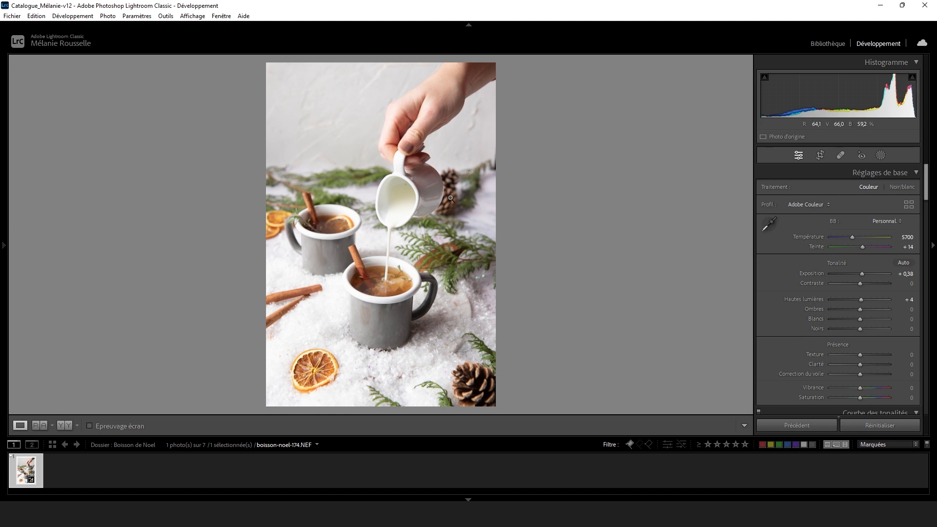
drag(859, 310, 863, 320)
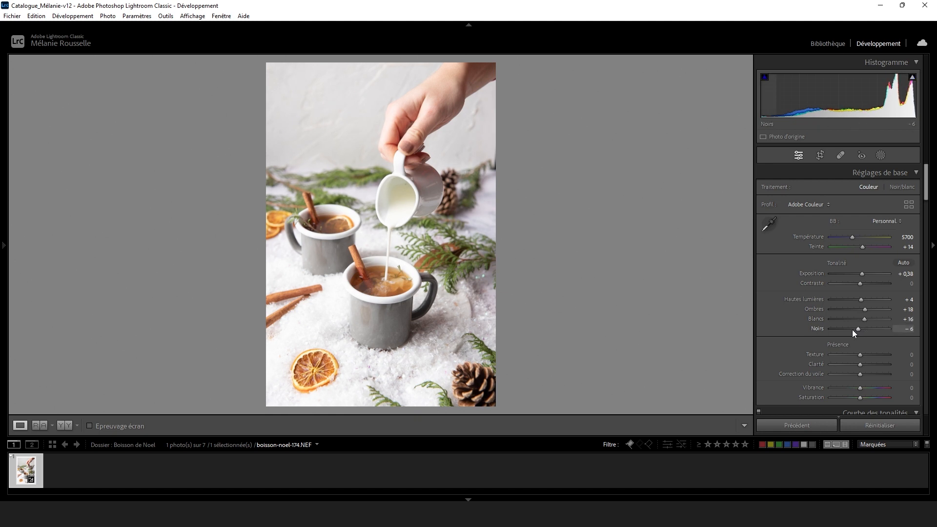
scroll(809, 334, down, 3)
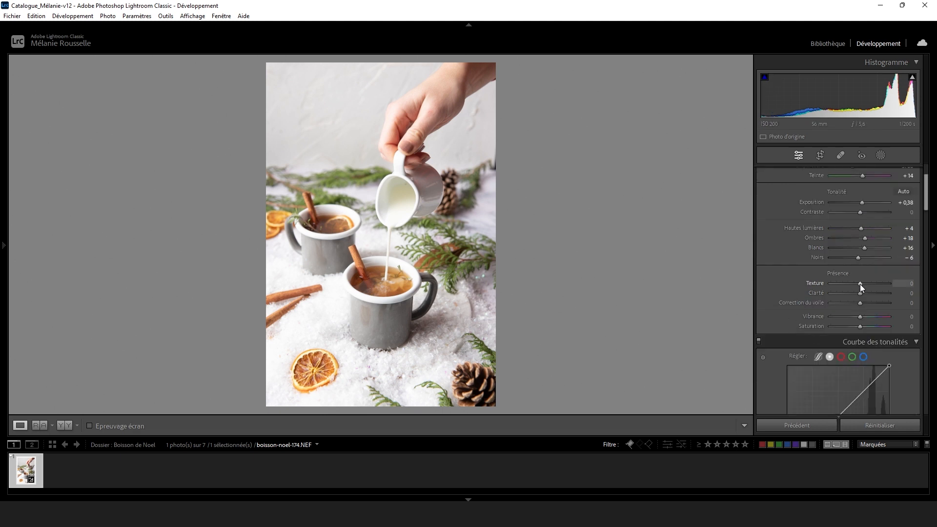
drag(862, 293, 862, 294)
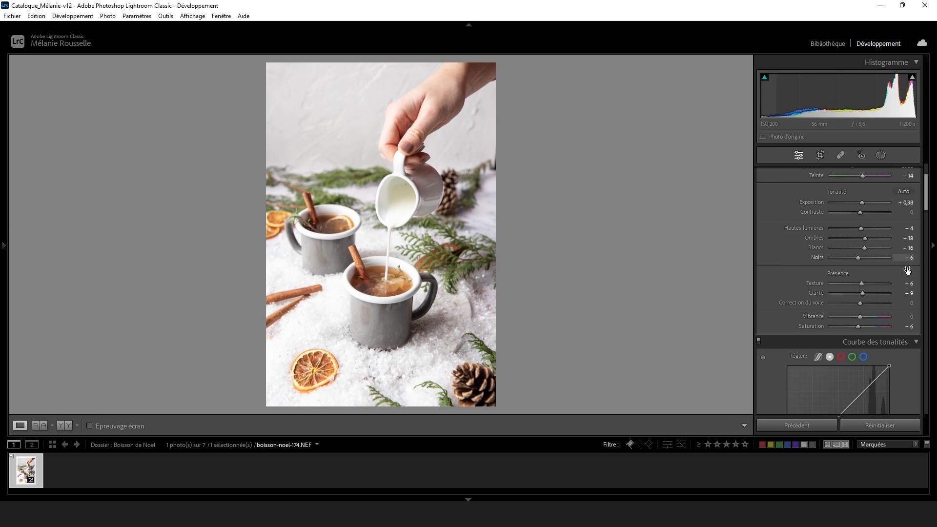
Anchor the lower part of the tone curve with two points and lift its black point to output 22.
scroll(800, 293, down, 3)
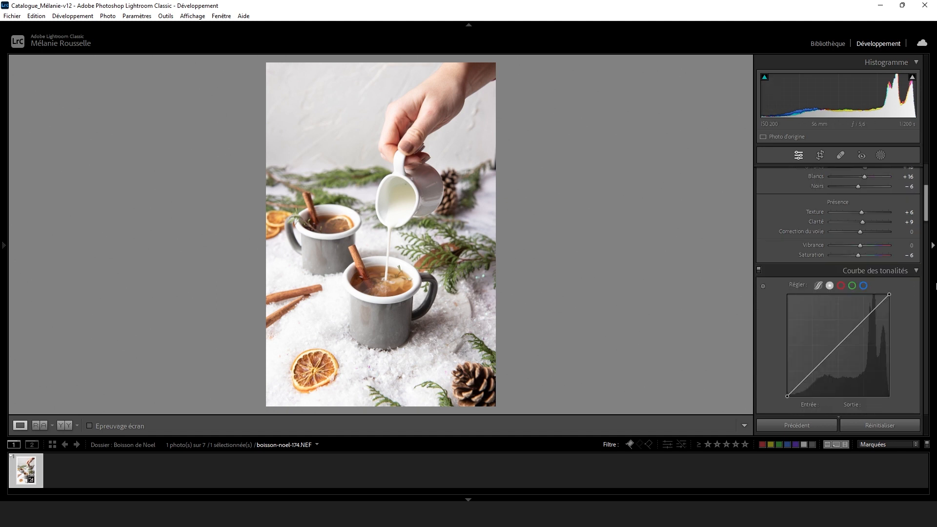
click(802, 381)
click(818, 364)
drag(787, 395, 785, 388)
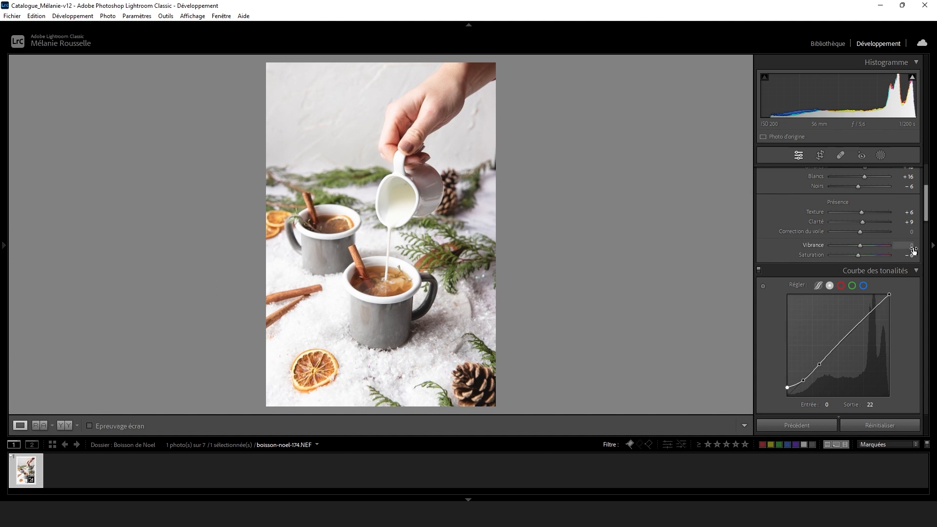
Shape the tone curve's highlights with a point near its upper end, the white point at output 244 and an anchor at 196 / 199.
click(879, 302)
drag(889, 295, 889, 298)
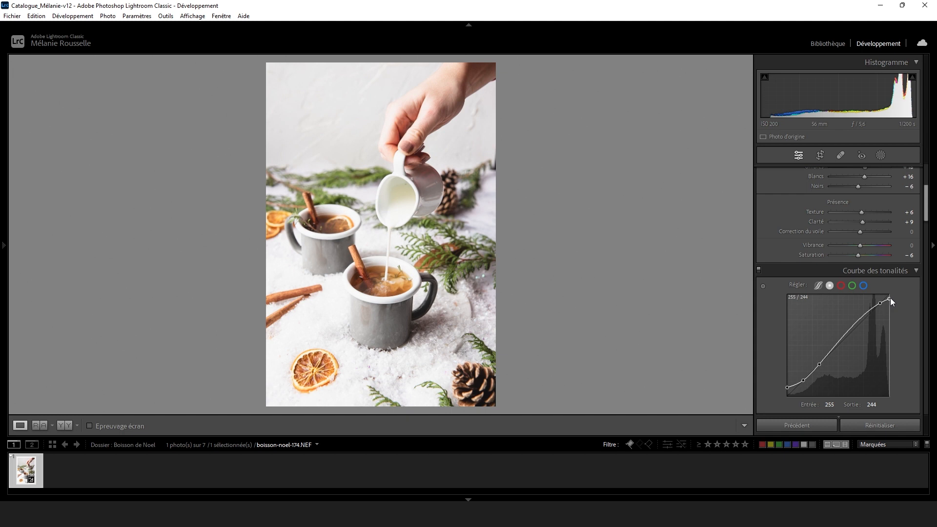
click(865, 316)
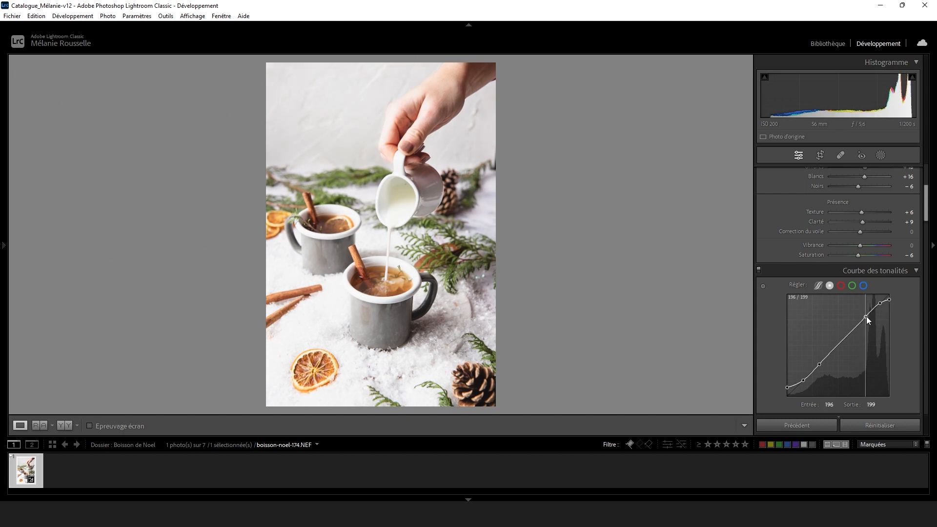
Raise the curve's black point slightly, pull down its uppermost intermediate point and lower the white point to output 236.
click(889, 300)
drag(787, 387, 787, 383)
drag(880, 303, 878, 308)
click(889, 300)
drag(889, 300, 889, 303)
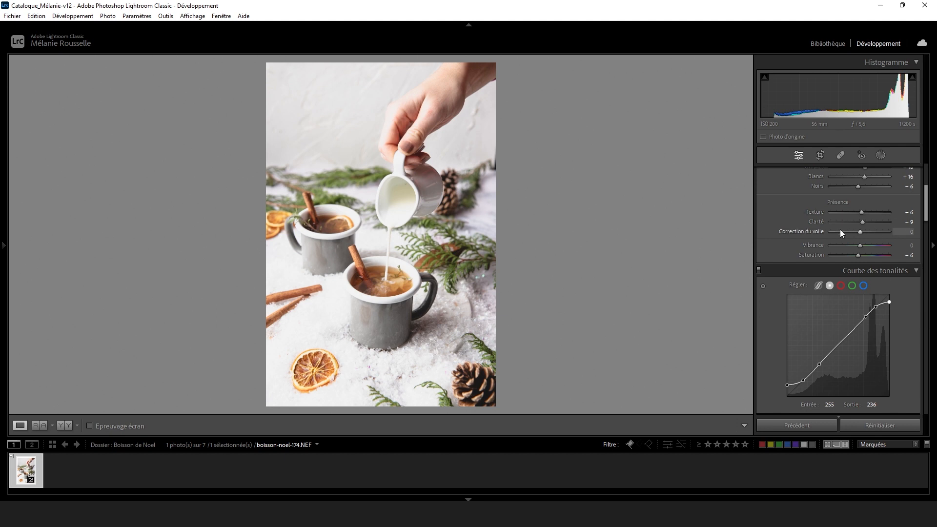
Reduce the photo's highlights to −19.
scroll(852, 229, up, 2)
drag(858, 230, 862, 231)
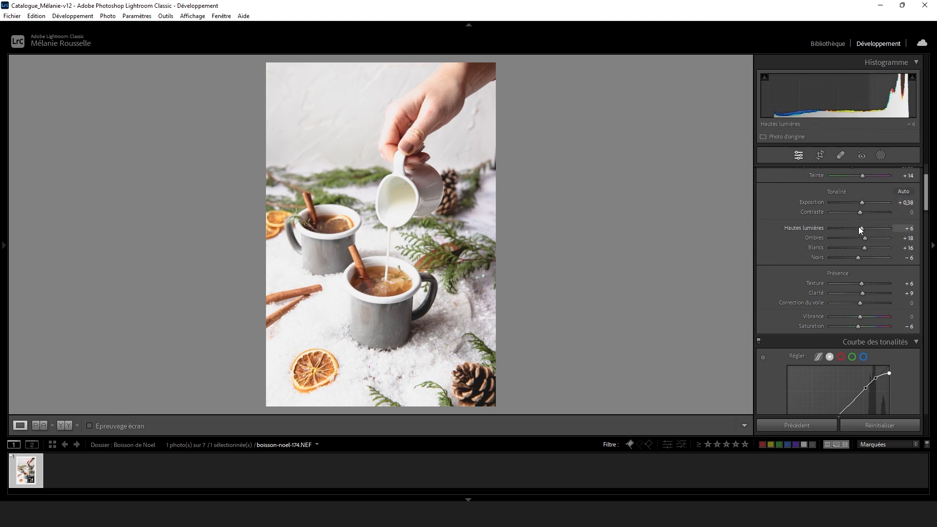
mouse_move(858, 226)
mouse_down()
mouse_move(830, 224)
mouse_move(853, 230)
mouse_up()
With targeted adjustments on the orange slice, set the red hue to −1, orange hue to −5, orange saturation to −2 and yellow saturation to −16.
scroll(812, 259, down, 3)
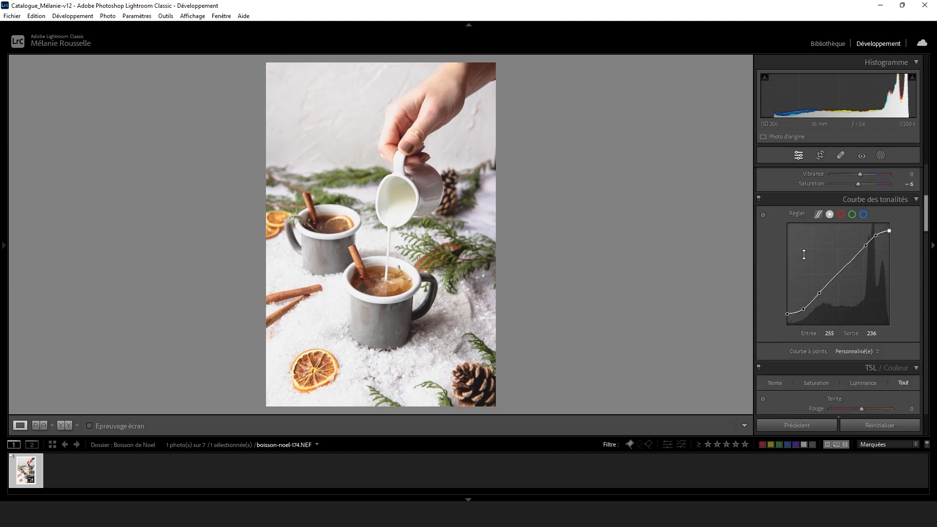
scroll(800, 254, down, 2)
scroll(786, 263, down, 3)
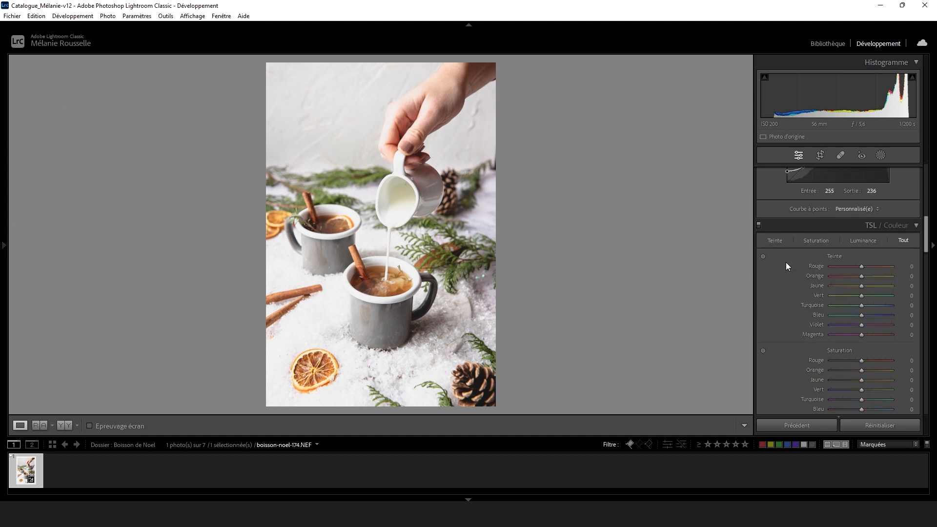
scroll(787, 252, up, 1)
click(762, 256)
drag(316, 366, 315, 358)
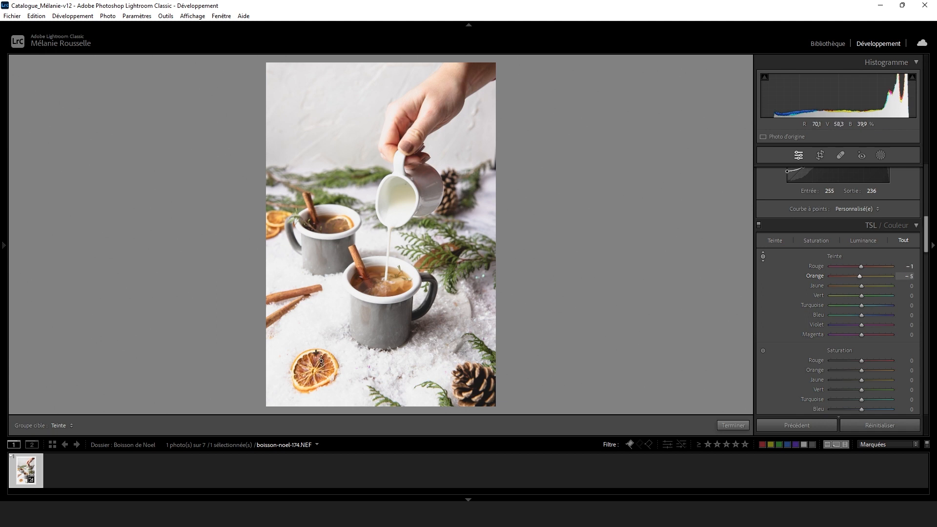
click(763, 349)
drag(325, 368, 325, 377)
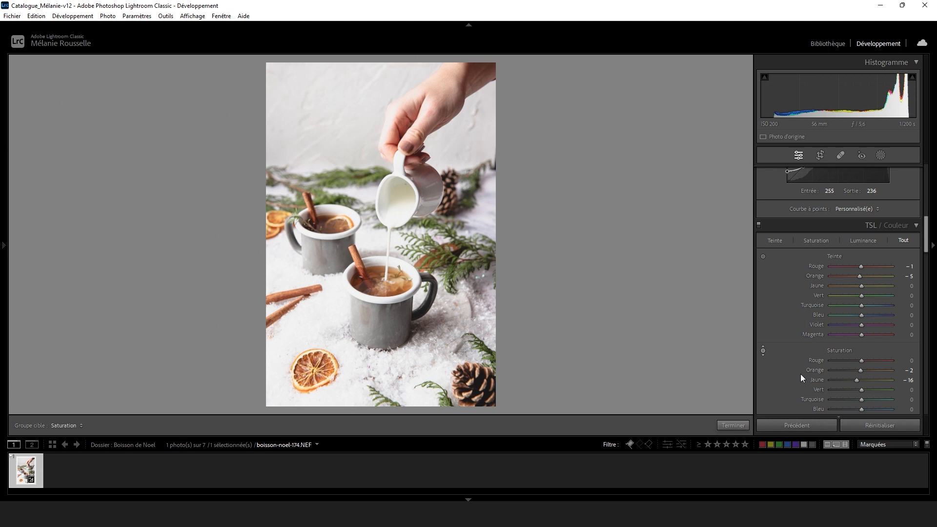
Brighten the fir branches with a targeted luminance adjustment, bringing yellow to +39 and green to +43.
scroll(800, 373, down, 3)
click(763, 301)
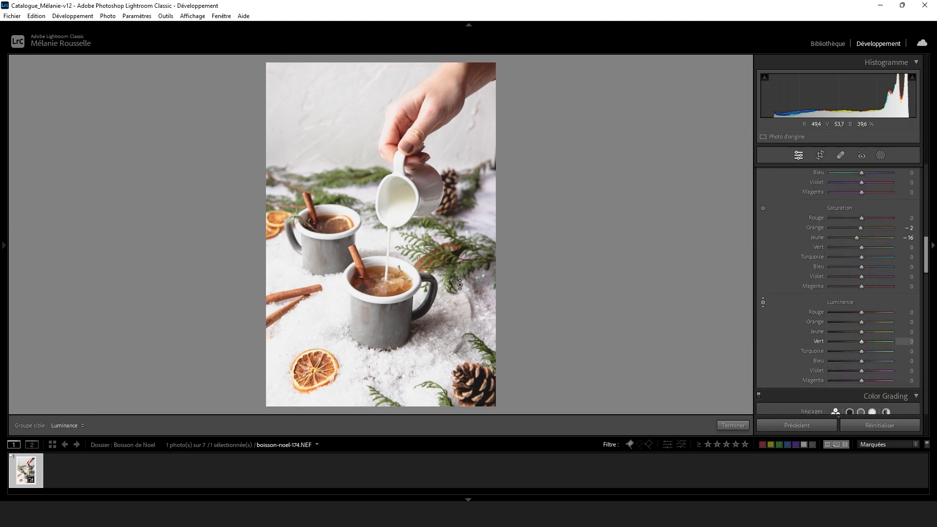
drag(454, 273, 453, 253)
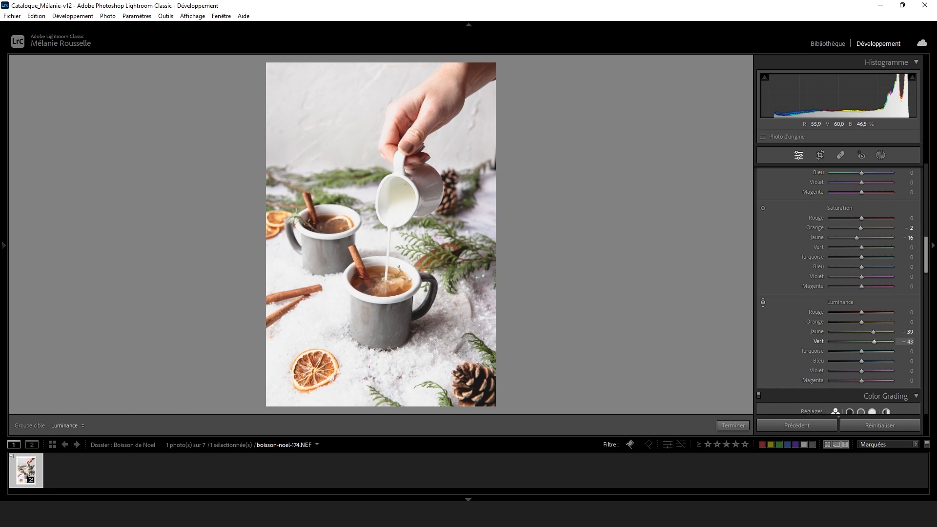
scroll(826, 355, down, 8)
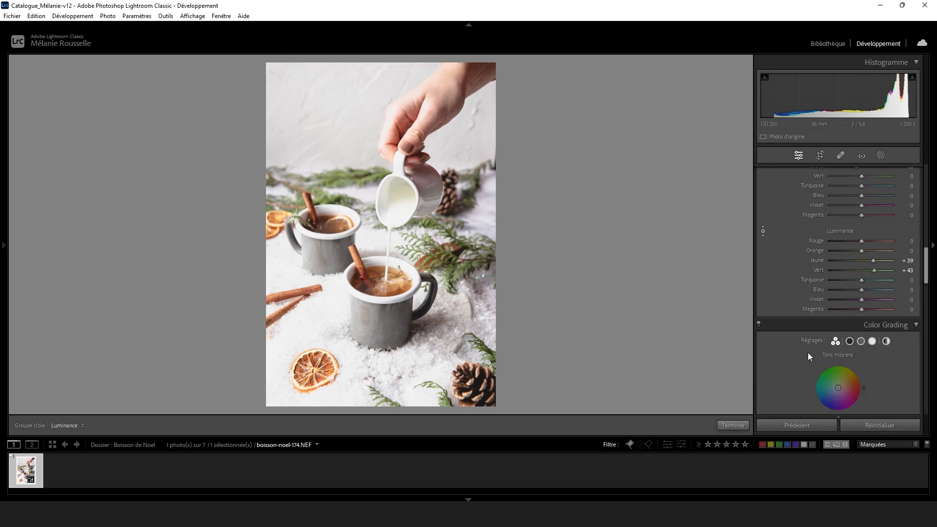
Add a linear gradient mask from the photo's upper-right corner across the hand, with exposure 0.46, and stretch the gradient further inward.
click(880, 155)
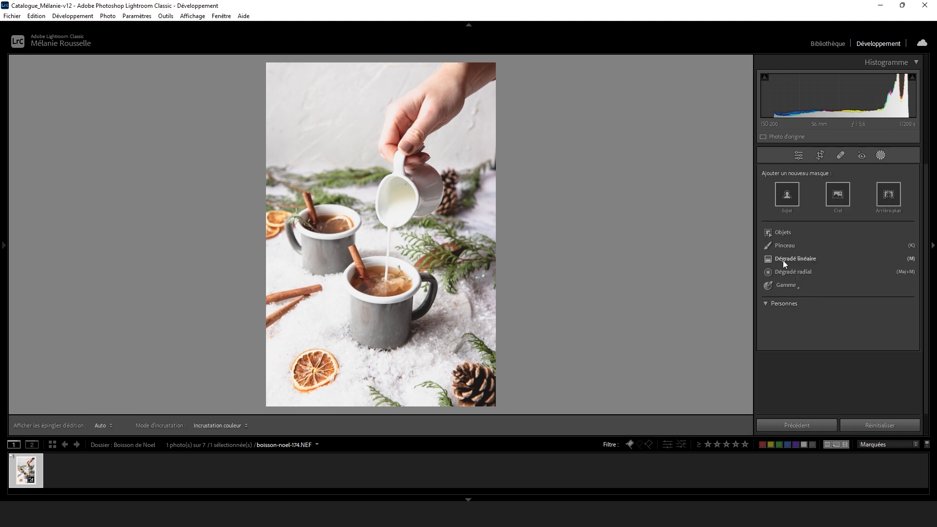
click(783, 259)
drag(483, 83, 445, 123)
drag(854, 243, 859, 244)
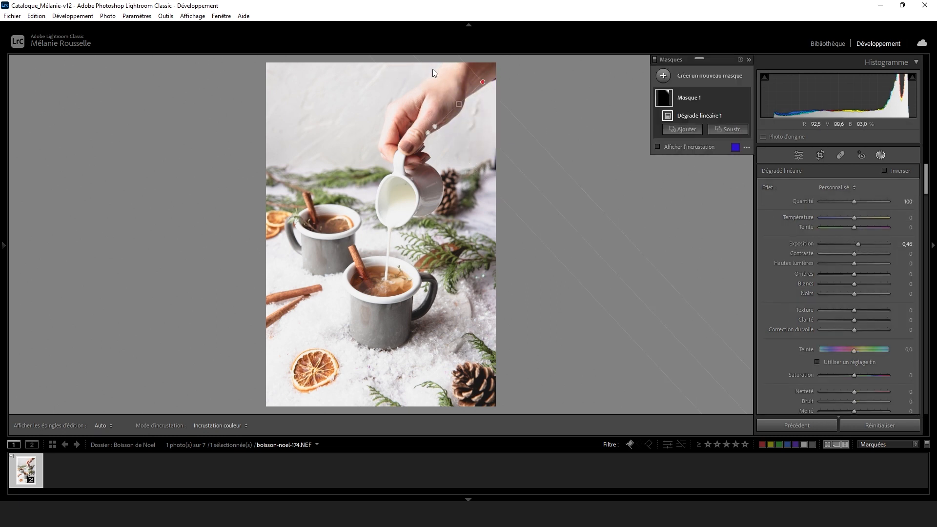
drag(451, 140, 428, 164)
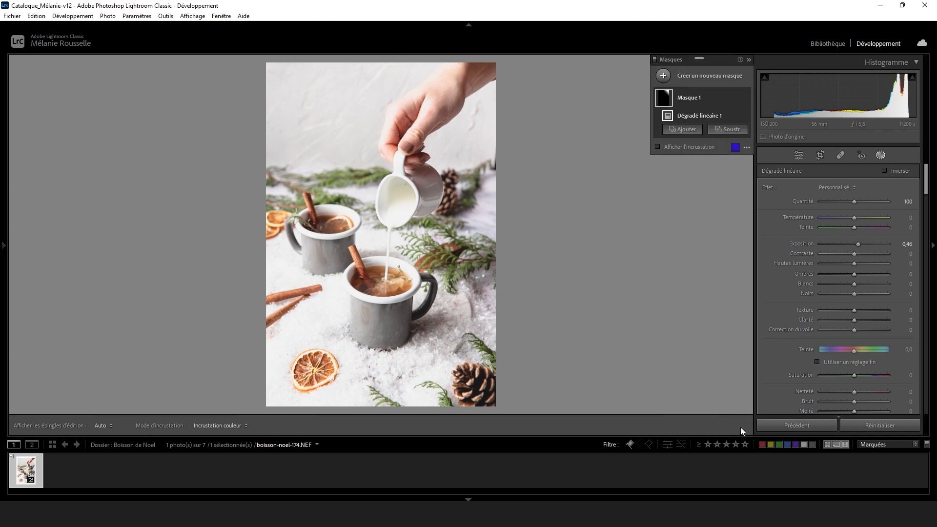
click(796, 156)
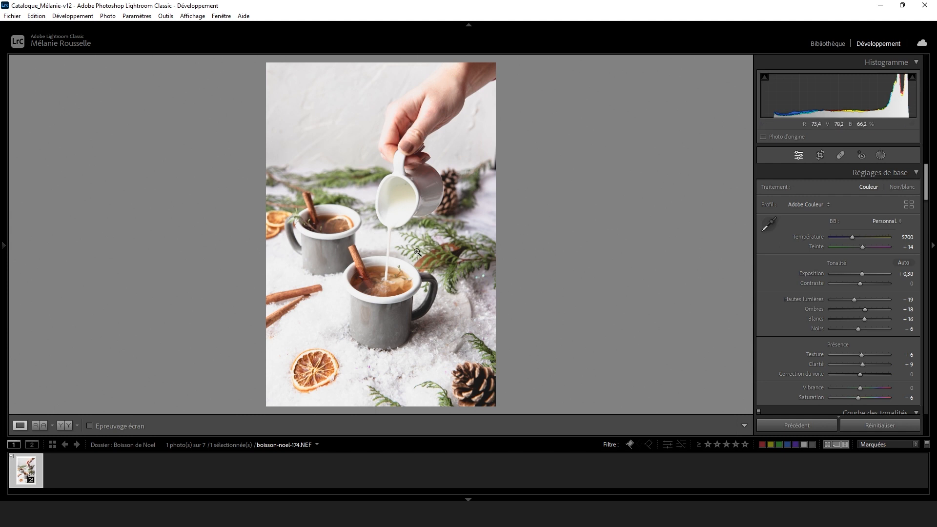
Compare the original and edited versions of the photo side by side.
click(66, 425)
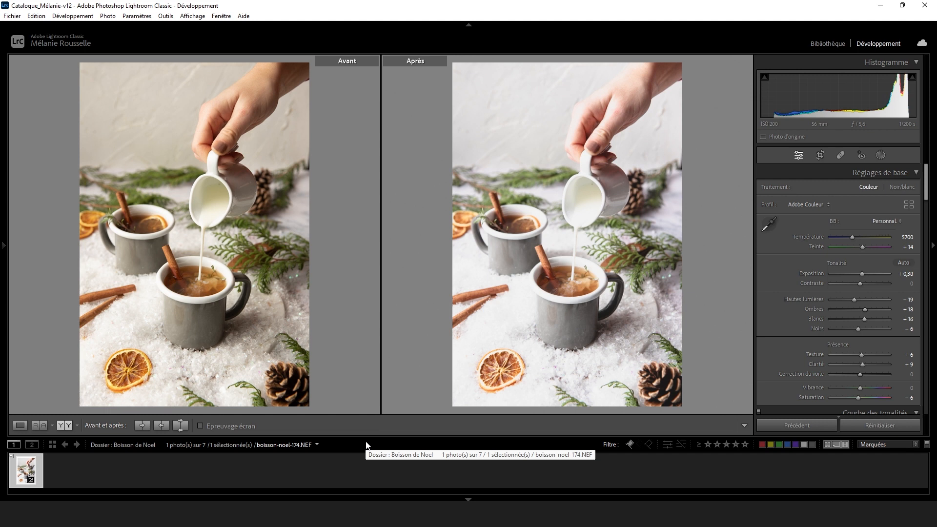
Create a virtual copy of the edited photo, show it alone and reset all its develop settings.
right_click(22, 464)
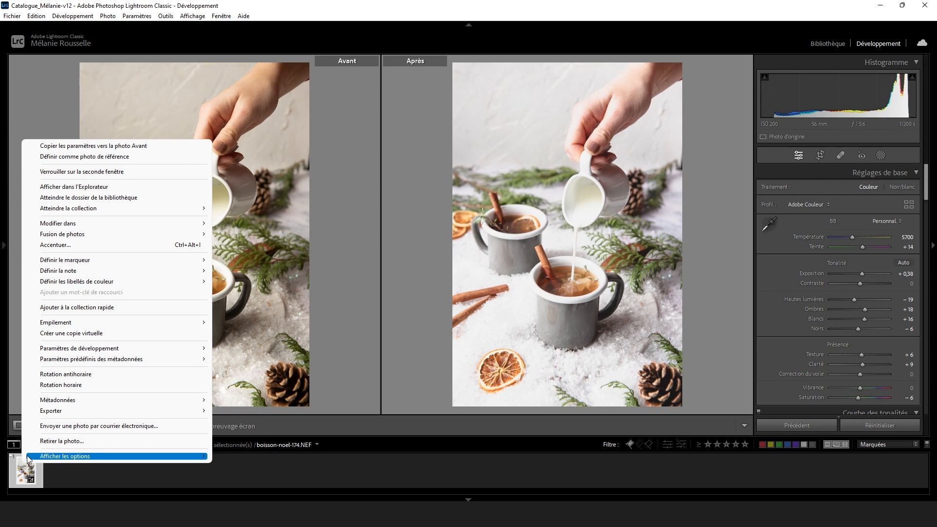
click(57, 338)
click(19, 423)
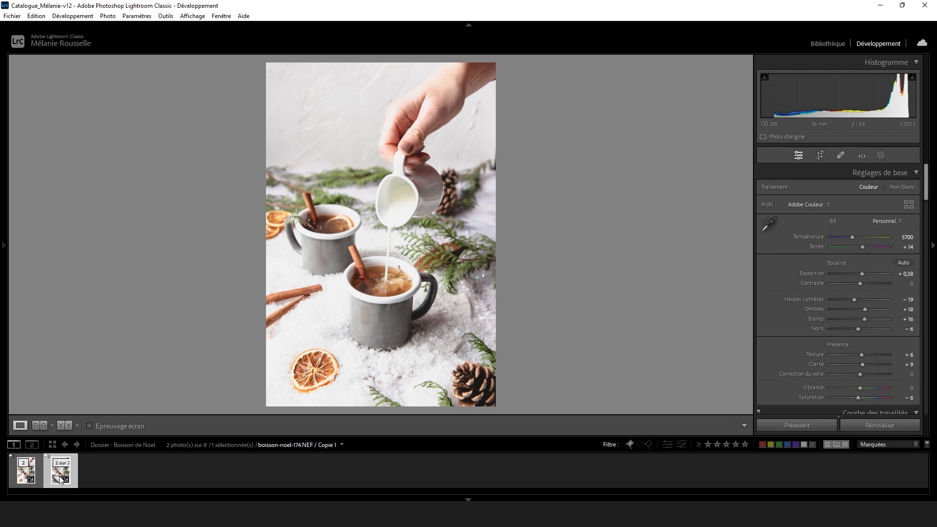
click(868, 427)
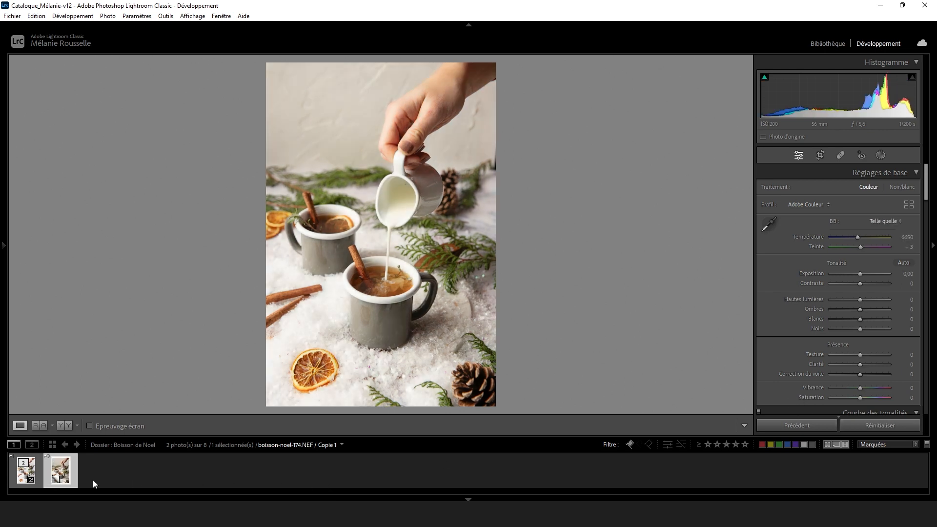
On the virtual copy, sample the milk jug for a white balance with tint +22 and warm the temperature to 5950.
click(769, 224)
click(382, 190)
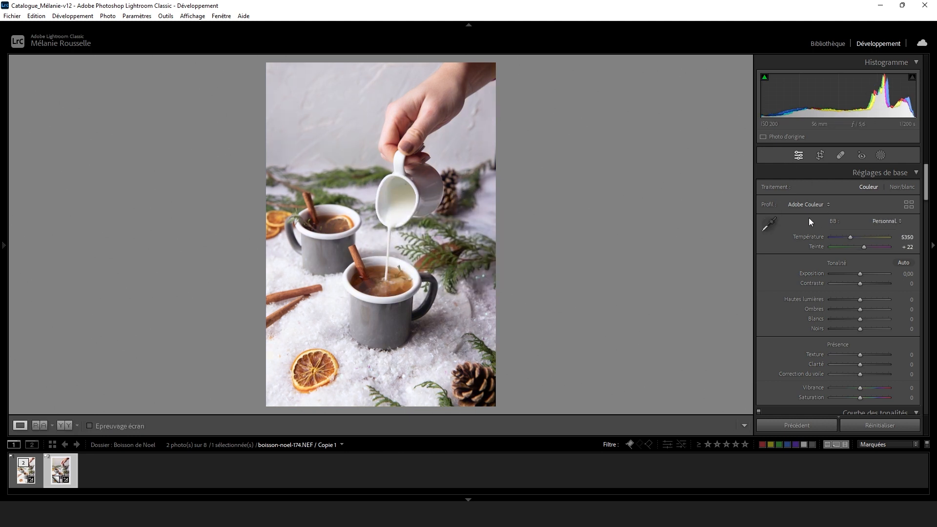
drag(851, 237, 853, 236)
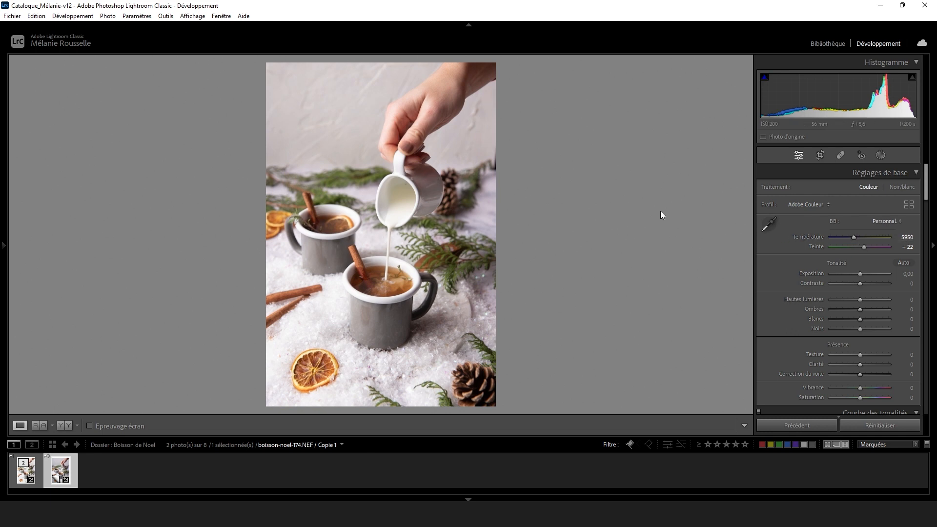
Set the copy's highlights to −34, shadows to +11, whites to +11, blacks to −6, texture to +9 and clarity to +4.
drag(859, 299, 852, 298)
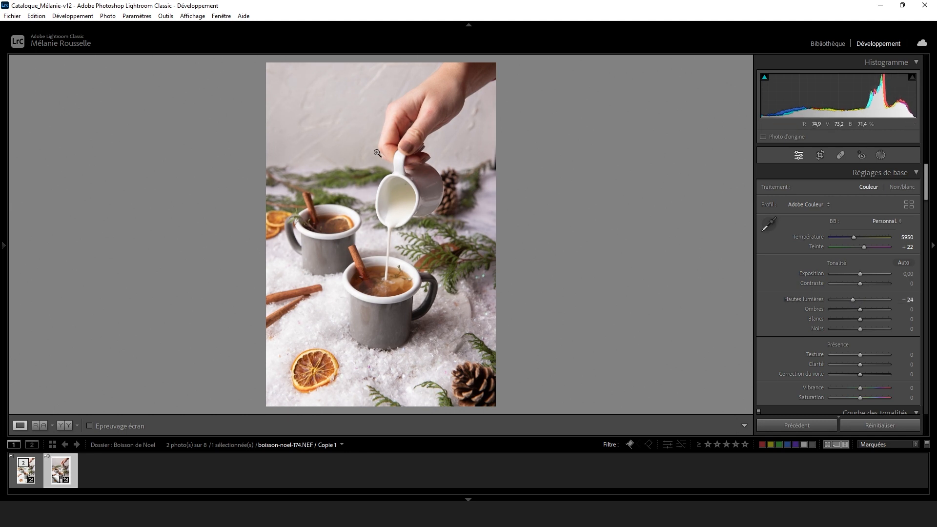
drag(847, 297, 844, 297)
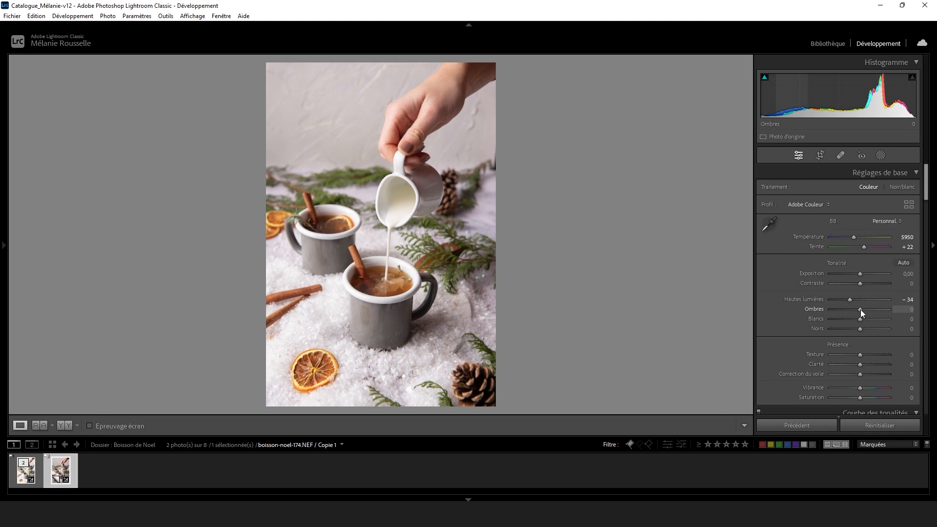
mouse_move(859, 309)
mouse_down()
mouse_move(868, 311)
mouse_move(862, 318)
mouse_up()
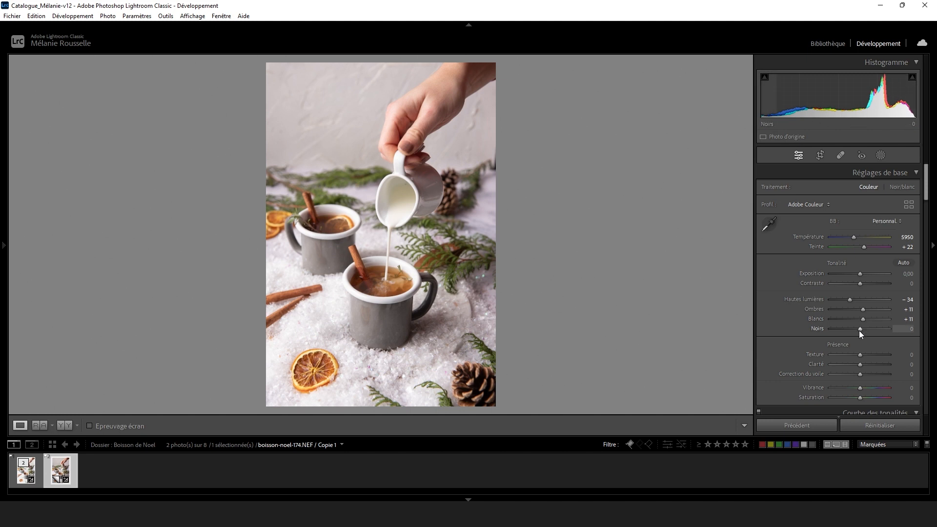
drag(858, 330, 862, 365)
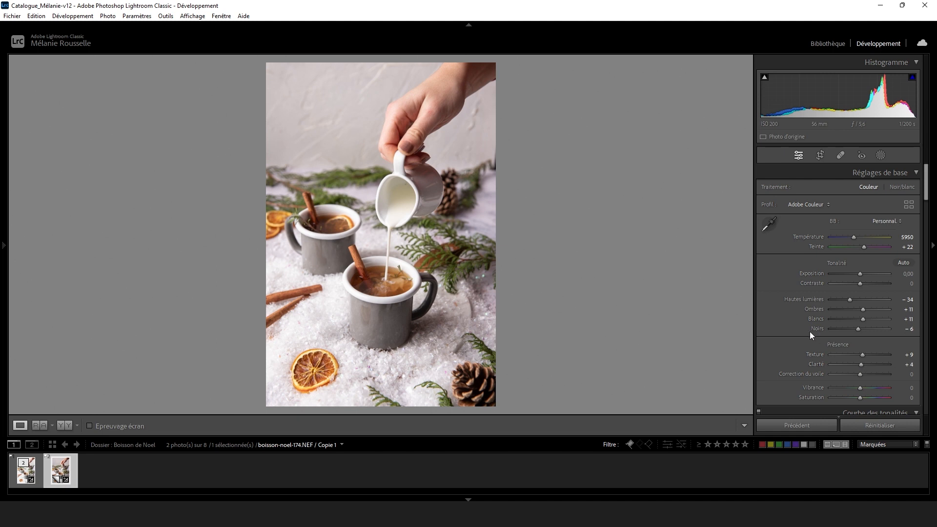
scroll(786, 330, down, 3)
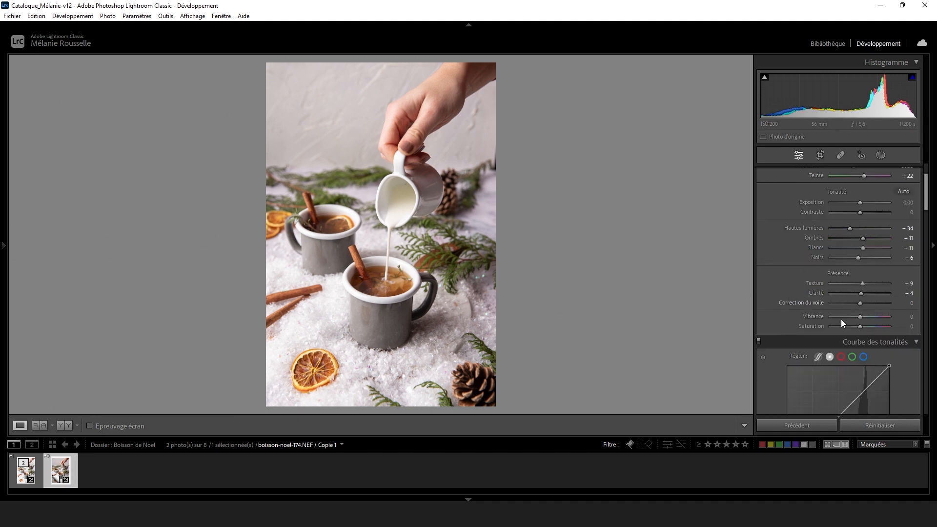
Set the copy's vibrance to +18.
drag(861, 317, 868, 317)
drag(881, 318, 886, 318)
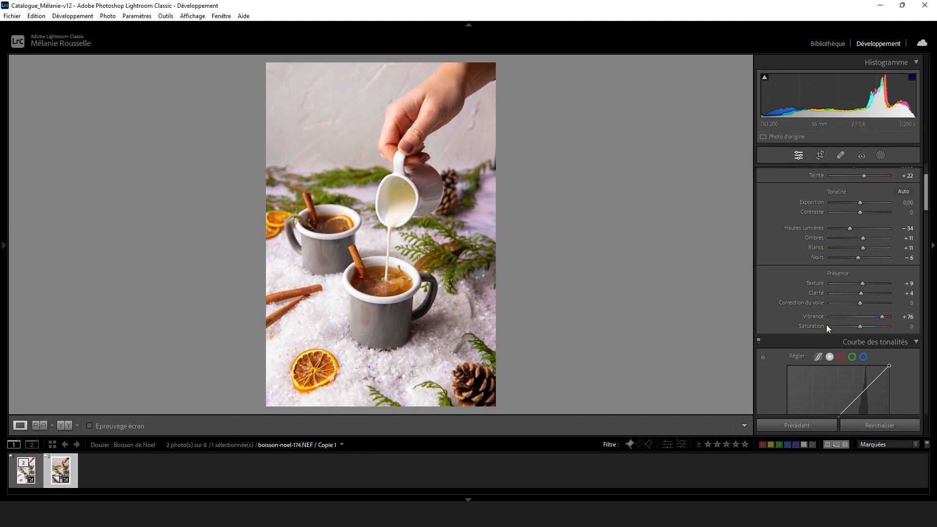
drag(883, 316, 866, 312)
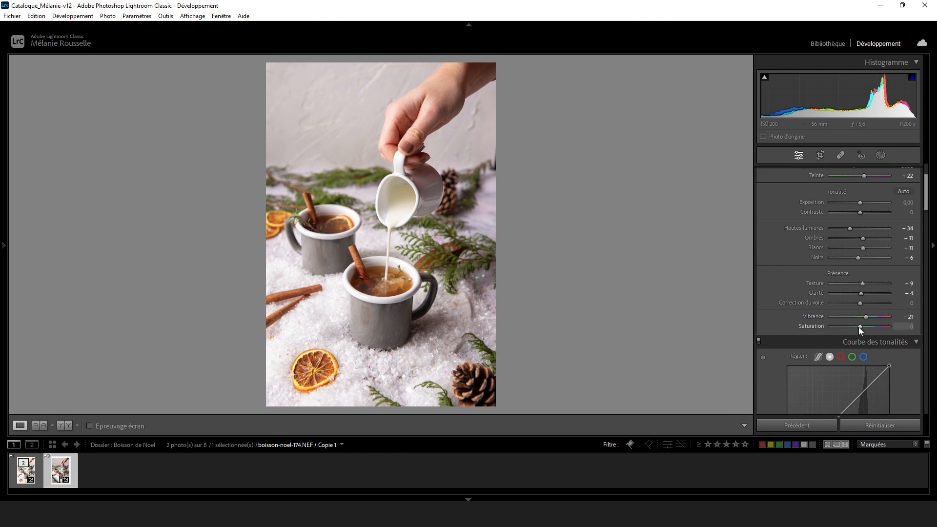
drag(864, 318, 862, 316)
Shape a gentle S-shaped tone curve with points at input 187, output 198 and input 65, output 59.
scroll(822, 257, down, 5)
drag(865, 249, 862, 247)
click(812, 302)
drag(861, 249, 862, 244)
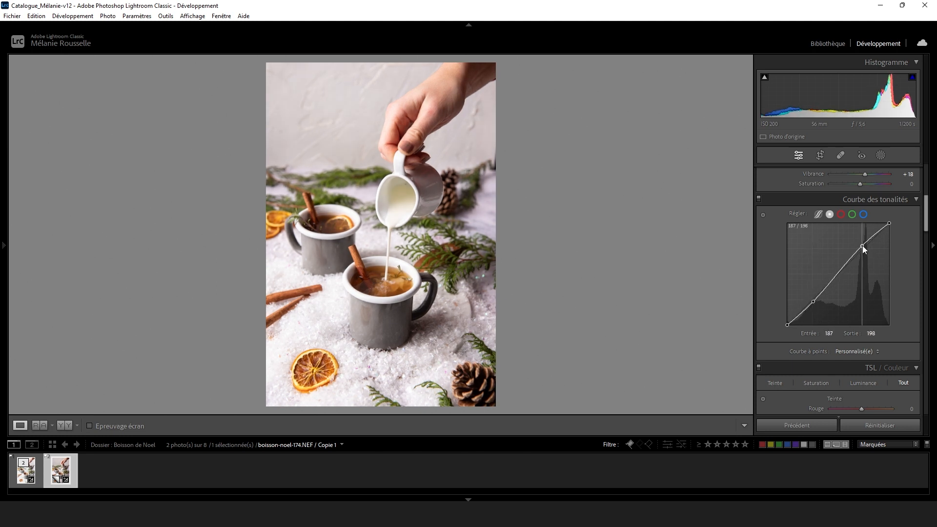
click(813, 302)
Lower the copy's contrast to −8 and raise its exposure to +0.04.
scroll(776, 266, up, 3)
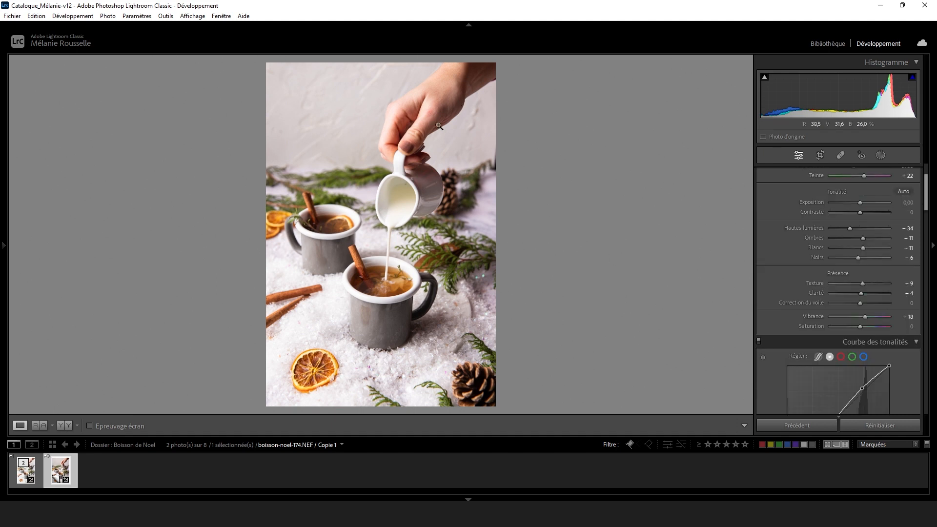
drag(859, 212, 858, 201)
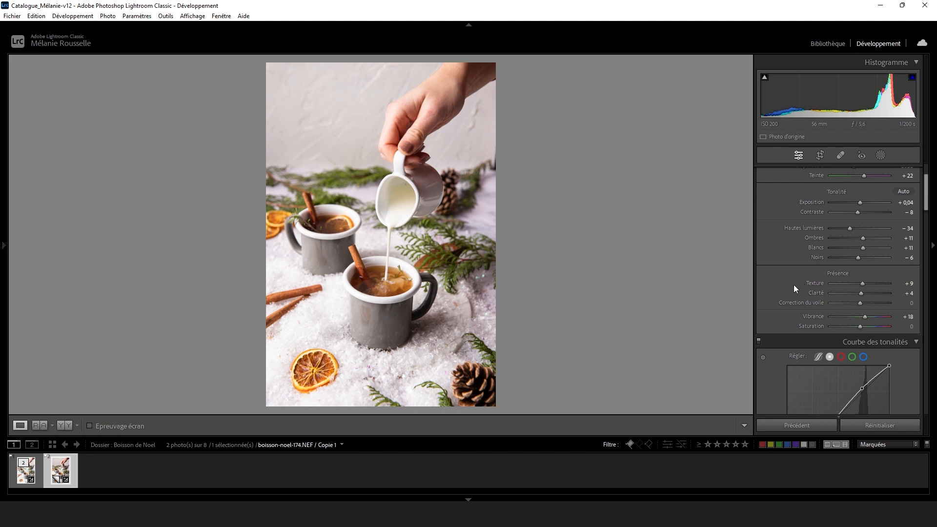
scroll(793, 288, down, 10)
scroll(801, 230, up, 2)
Use targeted adjustment to set orange and yellow hue to −3 on the orange slice and orange luminance to +6 on the front drink.
scroll(801, 231, down, 2)
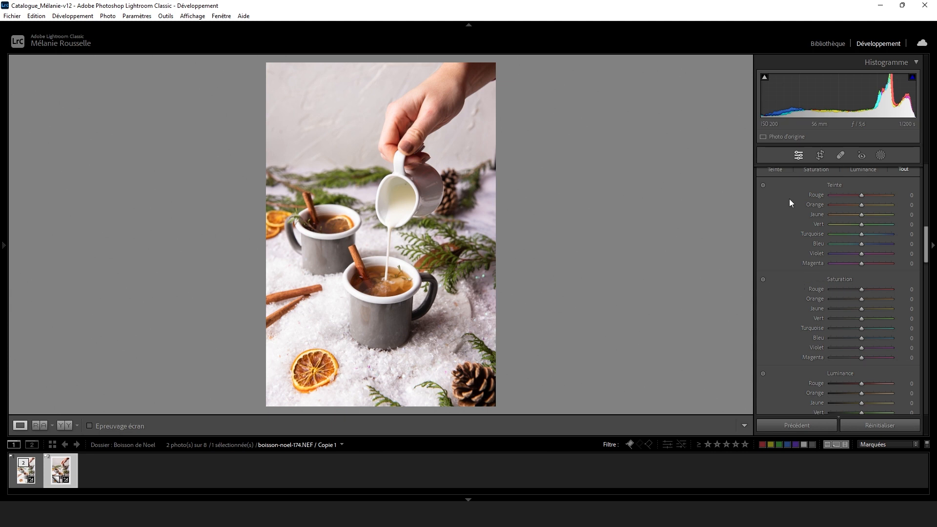
click(763, 185)
drag(310, 377, 310, 370)
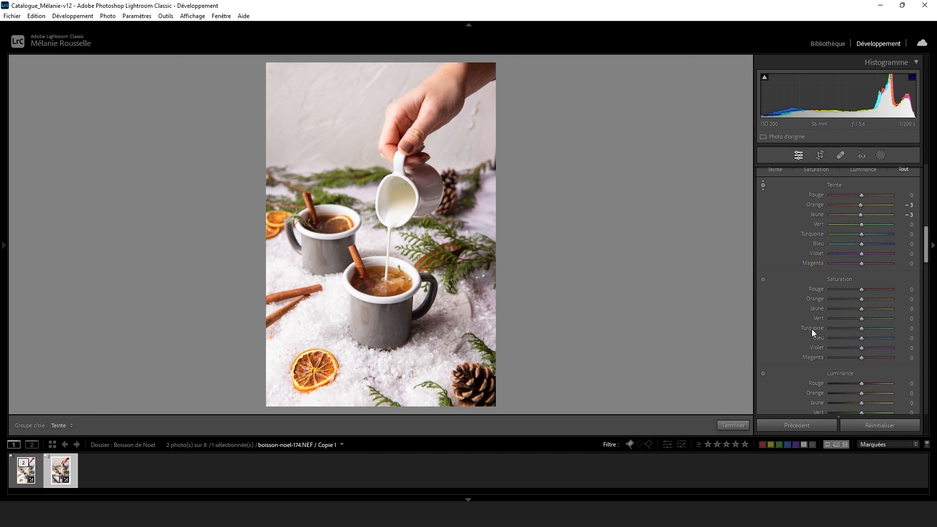
scroll(812, 329, down, 3)
click(762, 302)
drag(323, 248, 323, 254)
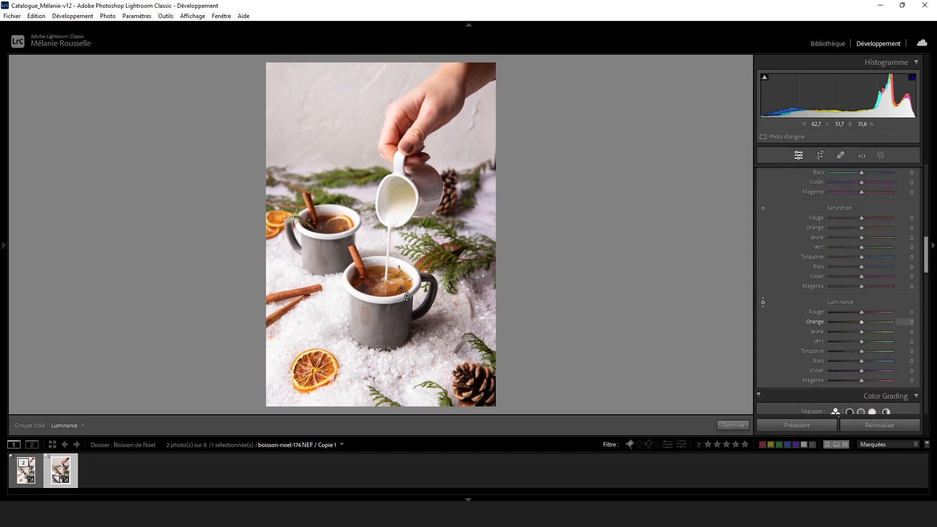
mouse_move(396, 288)
mouse_down()
mouse_move(396, 269)
mouse_move(396, 279)
mouse_up()
Use targeted adjustment on the fir branches for yellow/green hue +16/+17, saturation +12/+3 and luminance +11/+10.
scroll(780, 205, up, 3)
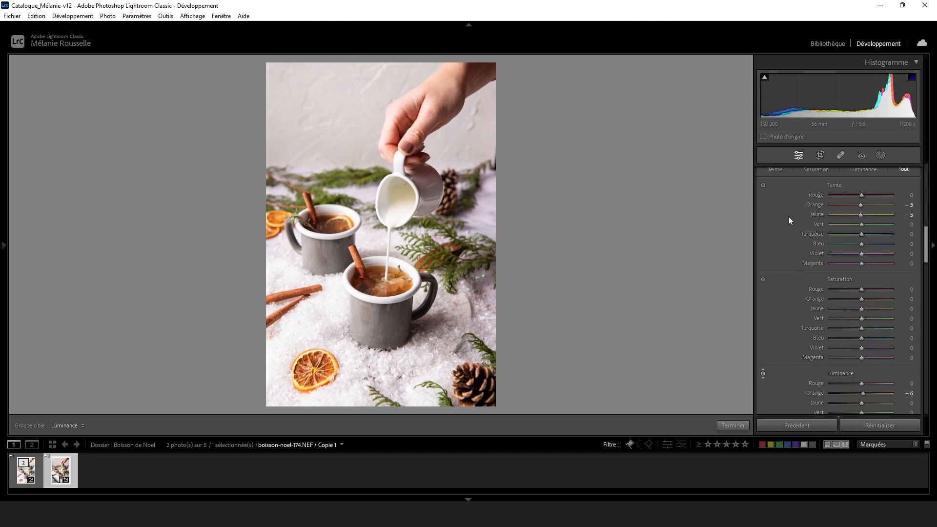
click(762, 185)
drag(335, 181, 335, 177)
click(762, 374)
click(763, 280)
drag(337, 199, 337, 188)
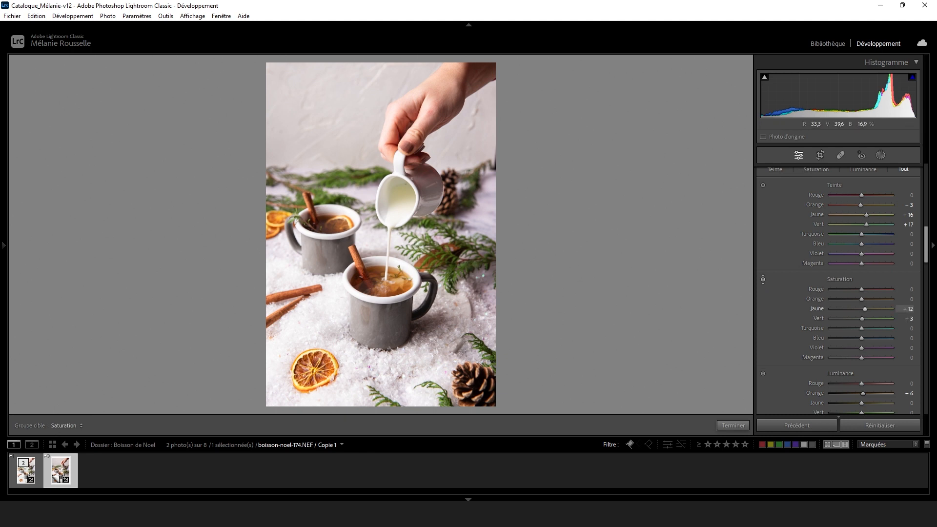
click(763, 374)
mouse_move(335, 200)
mouse_down()
mouse_move(335, 182)
mouse_move(335, 208)
mouse_move(335, 190)
mouse_up()
Reduce magenta saturation to −82 with targeted adjustment on the purple-tinted background snow, and finish the targeted adjustment.
click(762, 278)
drag(478, 213, 516, 316)
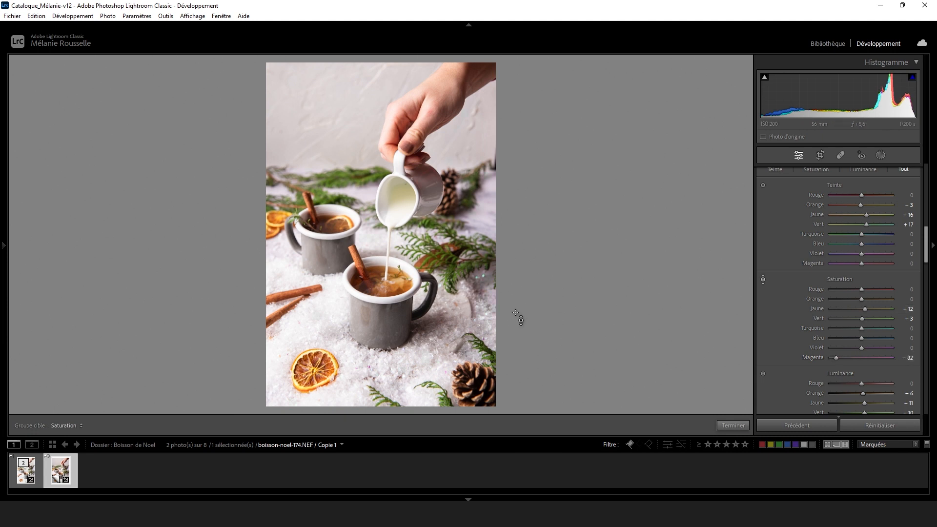
click(733, 425)
scroll(880, 302, down, 2)
scroll(880, 302, down, 1)
scroll(874, 306, up, 10)
scroll(873, 306, down, 6)
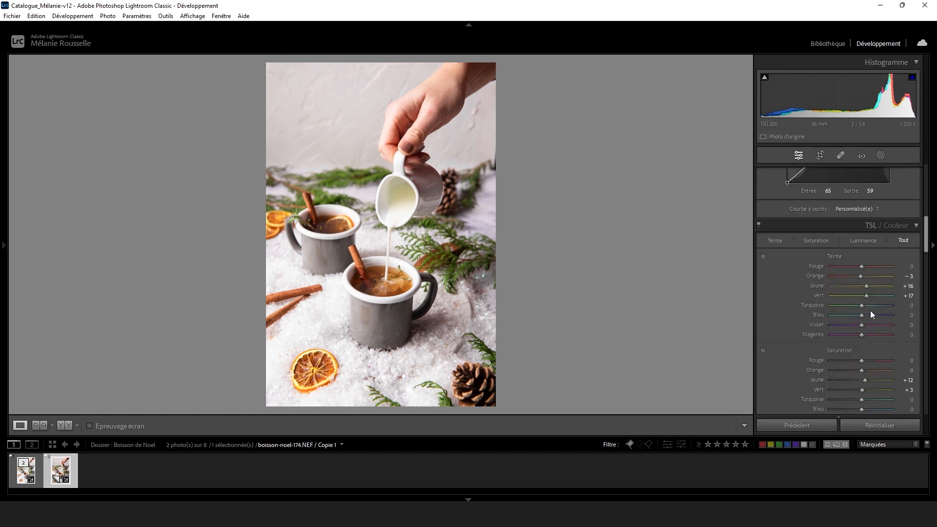
Add a radial gradient mask over the front mug's drink with exposure 0.12 and saturation 12.
click(879, 156)
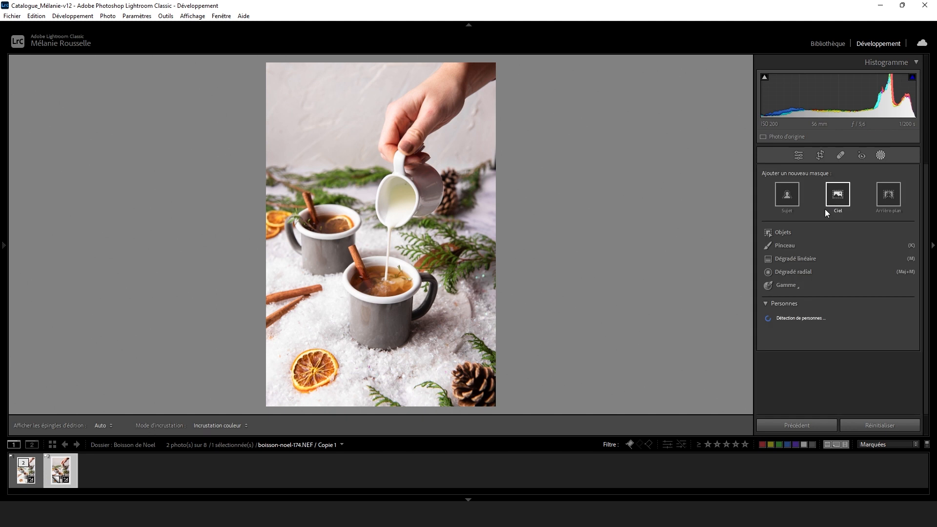
click(783, 271)
drag(381, 283, 344, 258)
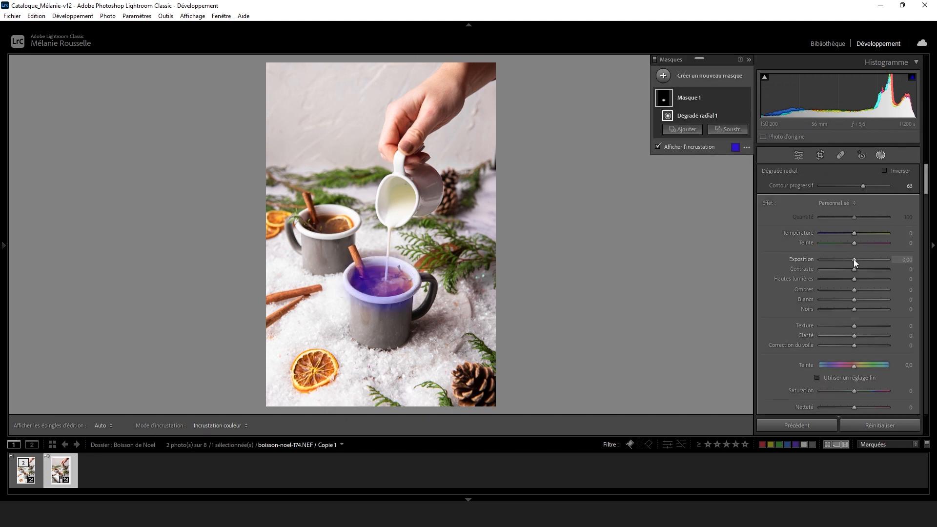
drag(853, 259, 855, 259)
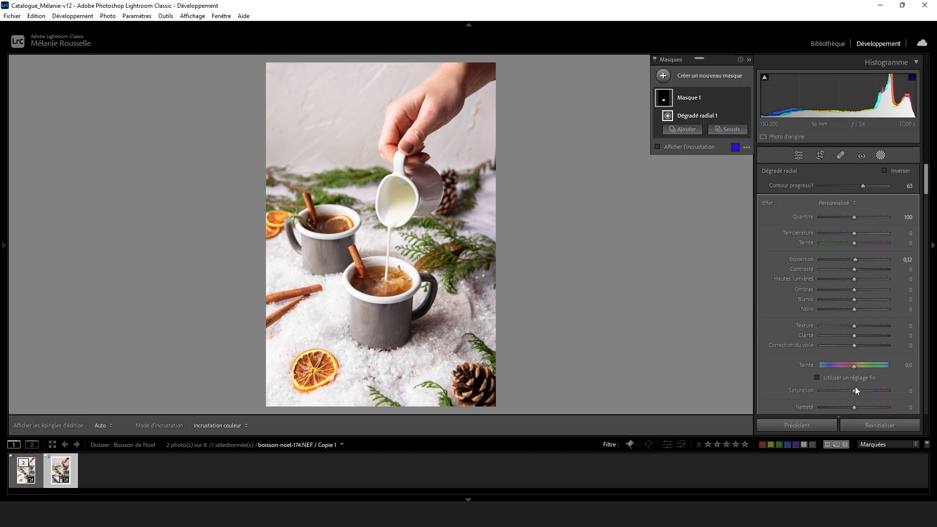
drag(854, 390, 854, 391)
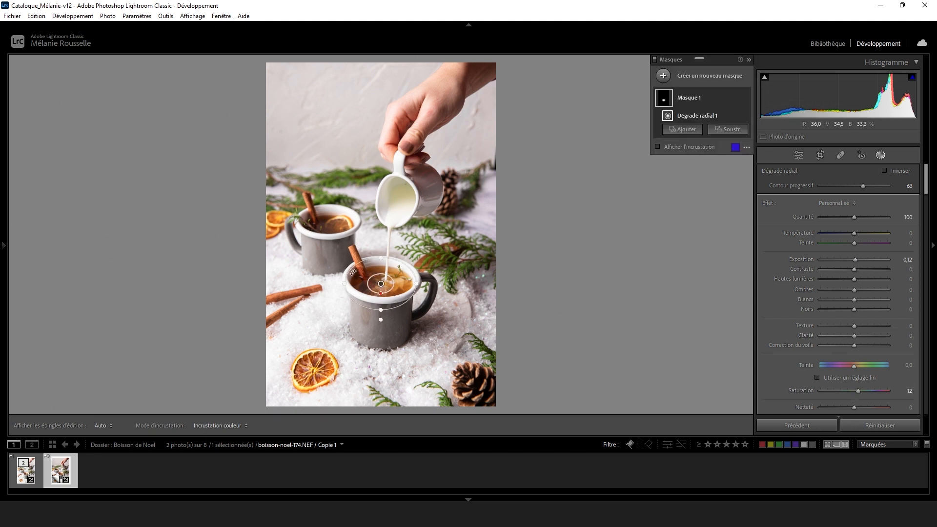
Duplicate the radial gradient onto the back mug's drink and leave masking.
right_click(392, 287)
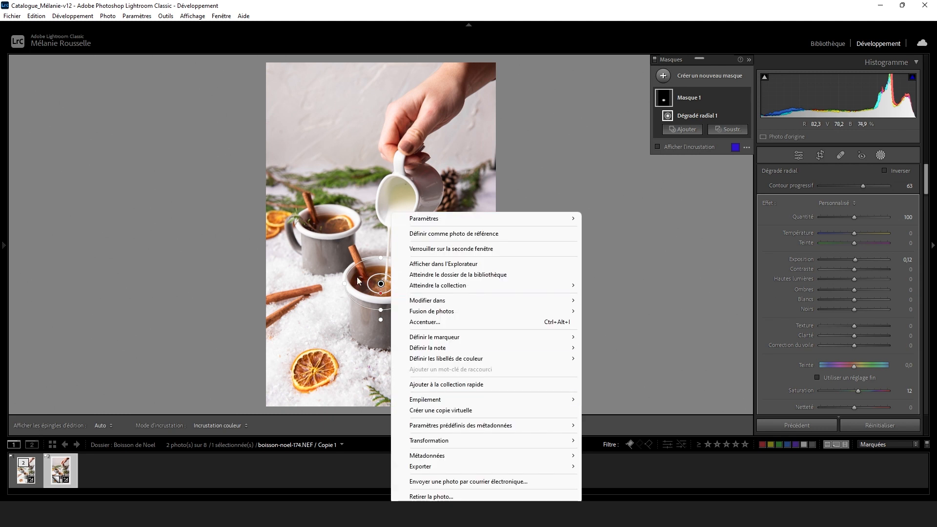
click(382, 279)
drag(381, 279, 330, 229)
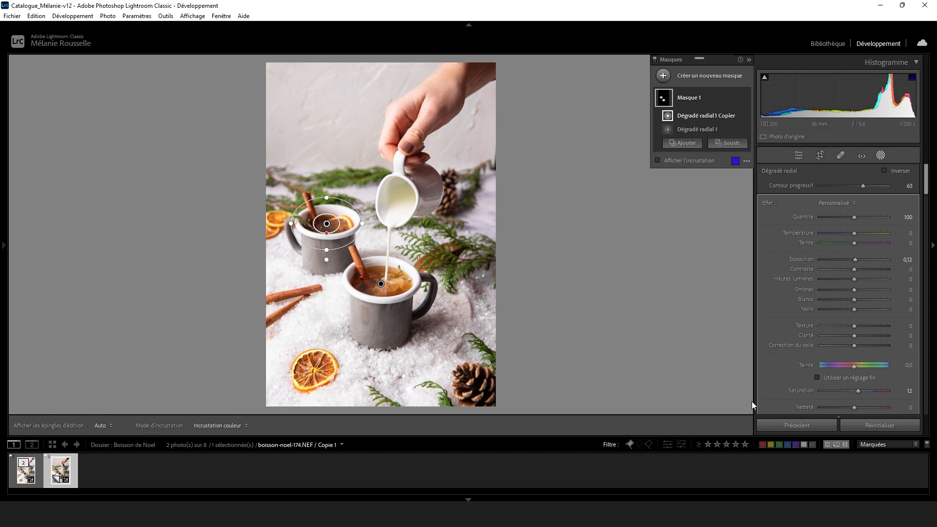
click(798, 156)
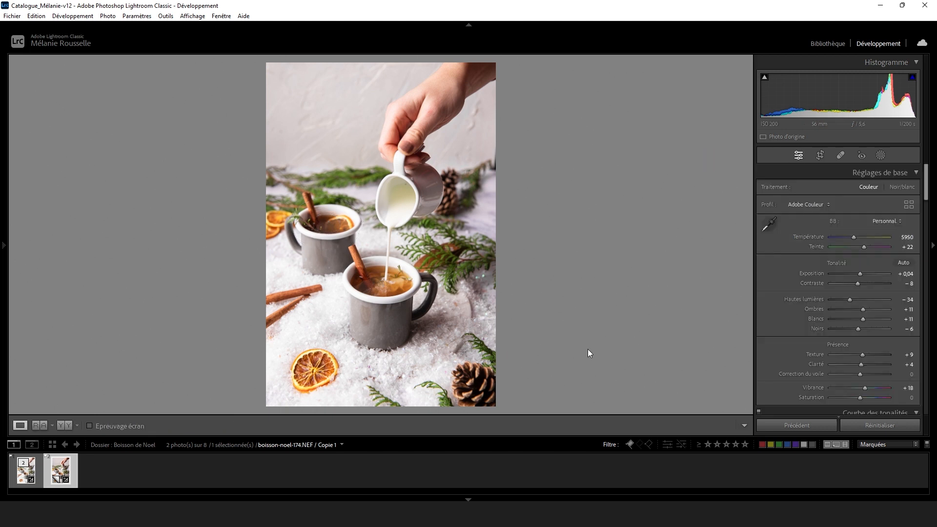
Lower the blue saturation to −9 and the violet saturation to −100.
scroll(824, 323, down, 10)
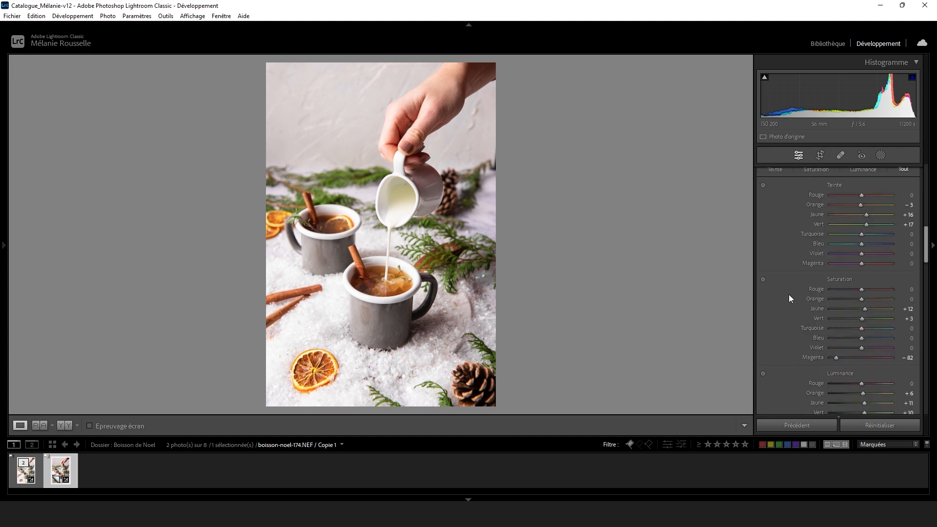
drag(861, 337, 796, 344)
drag(854, 344, 802, 350)
Compare the first version and the virtual copy side by side on a blacked-out screen.
click(60, 425)
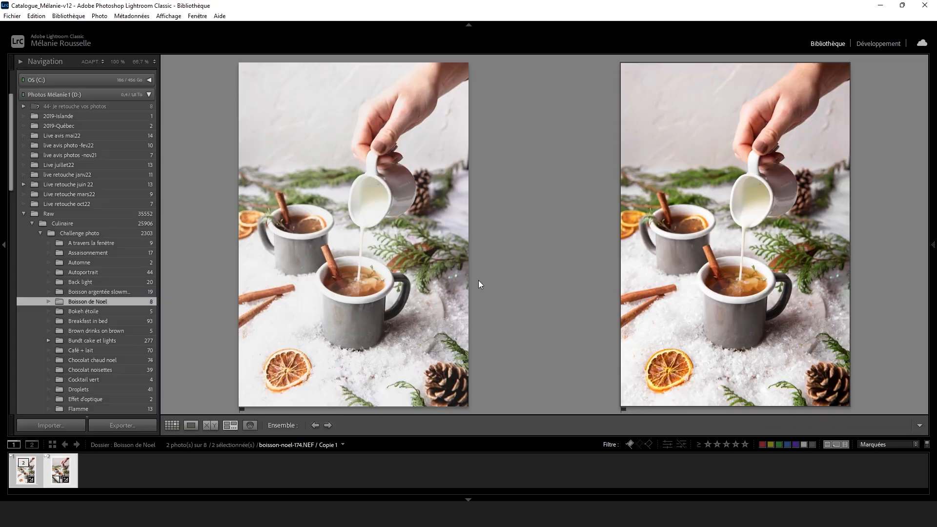
key(l)
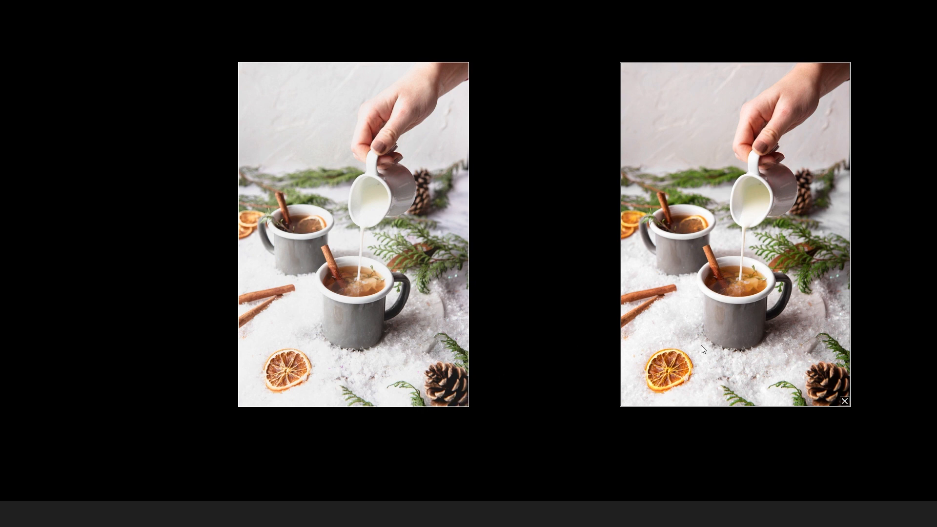
key(g)
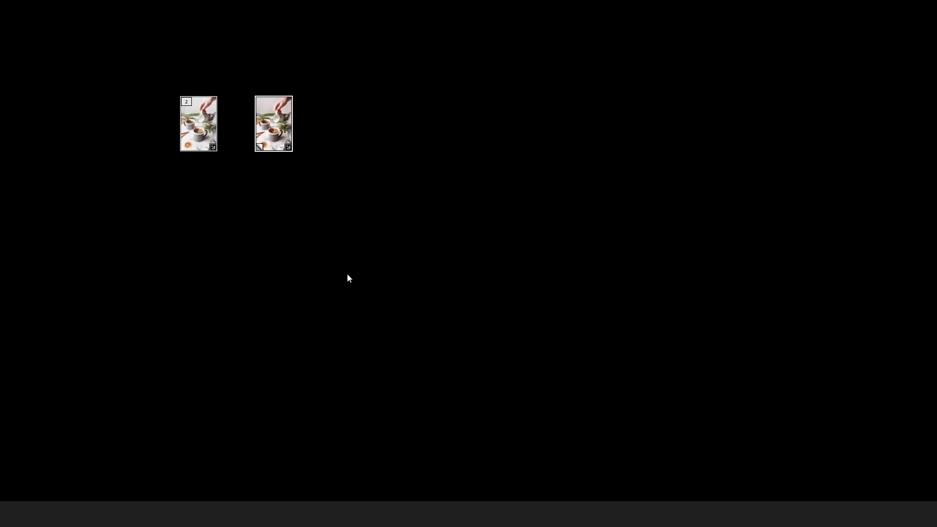
key(l)
Reopen the virtual copy alone for developing and raise its vibrance to +31 and saturation to +4.
click(104, 472)
double_click(69, 472)
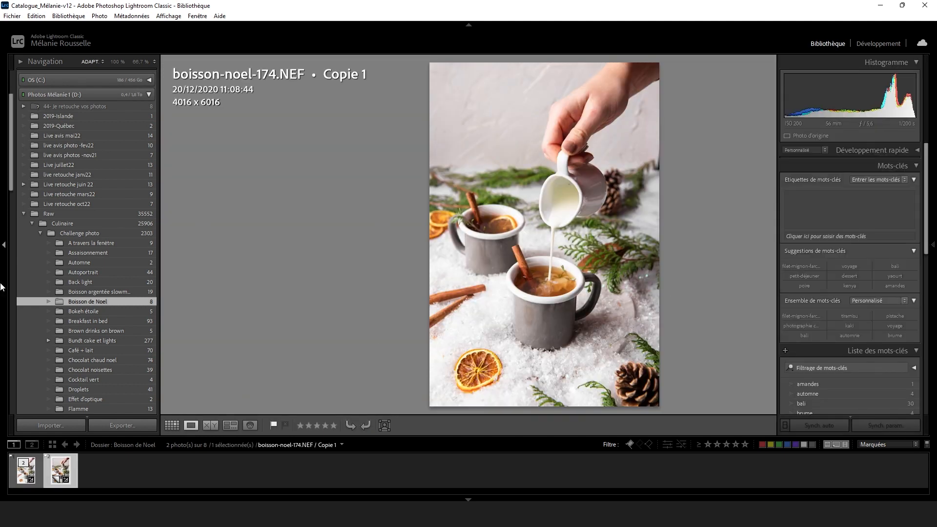
key(d)
scroll(853, 282, up, 10)
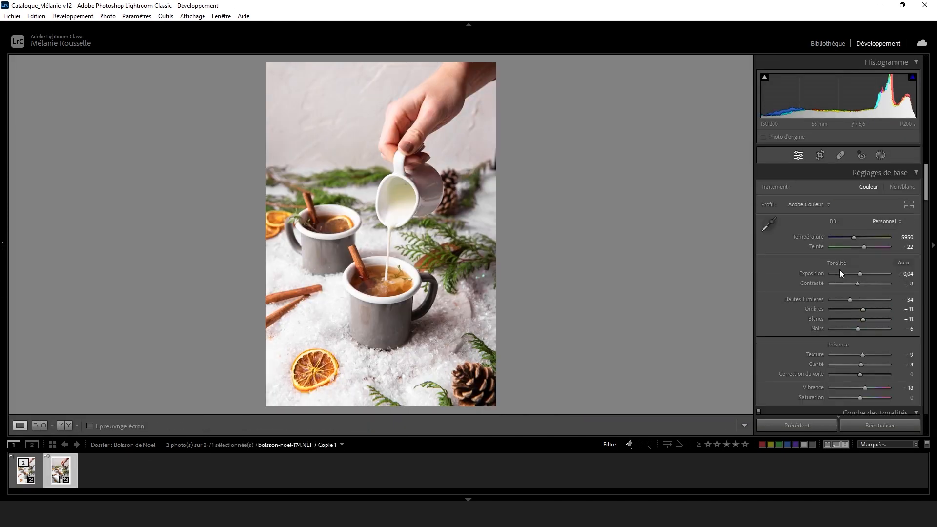
drag(866, 385, 859, 397)
Reduce red saturation to −8 and orange saturation to −13 by sampling the orange slice, and raise the shadows to +38.
scroll(832, 316, down, 10)
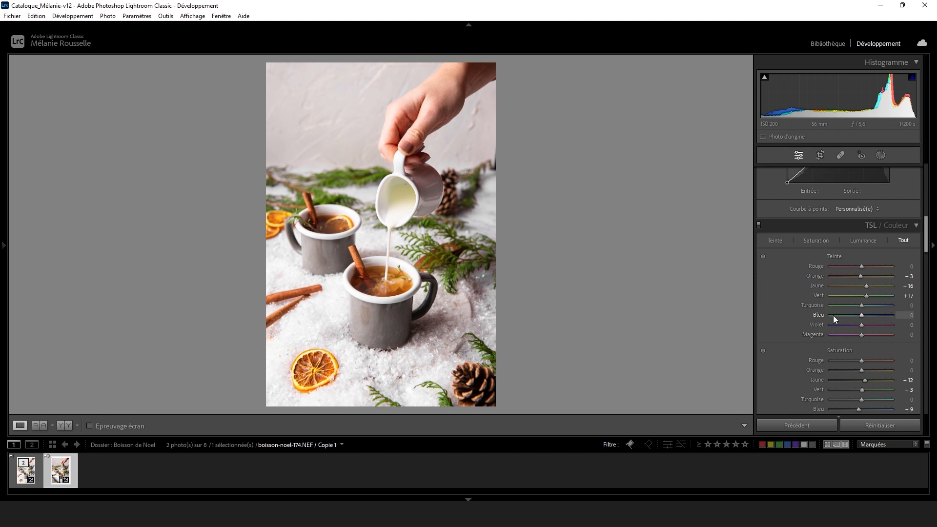
click(762, 351)
drag(323, 364, 322, 374)
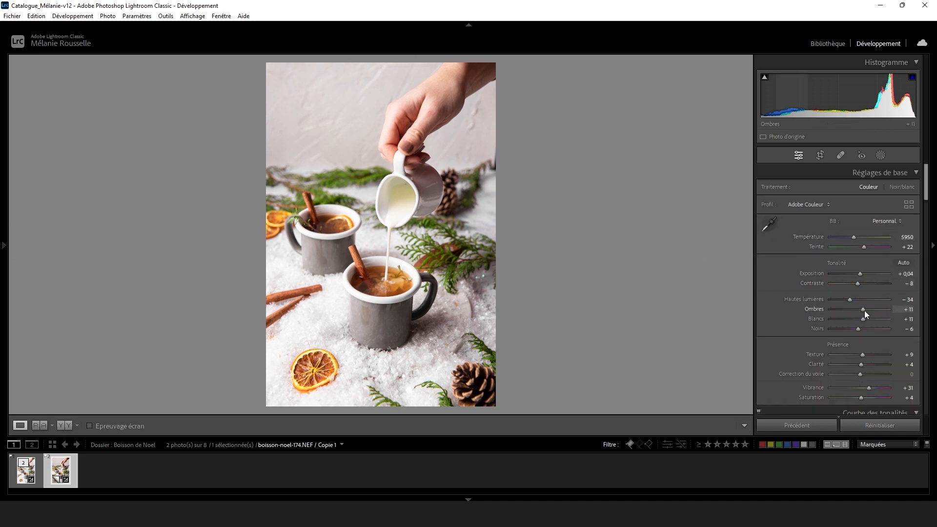
drag(864, 311, 871, 310)
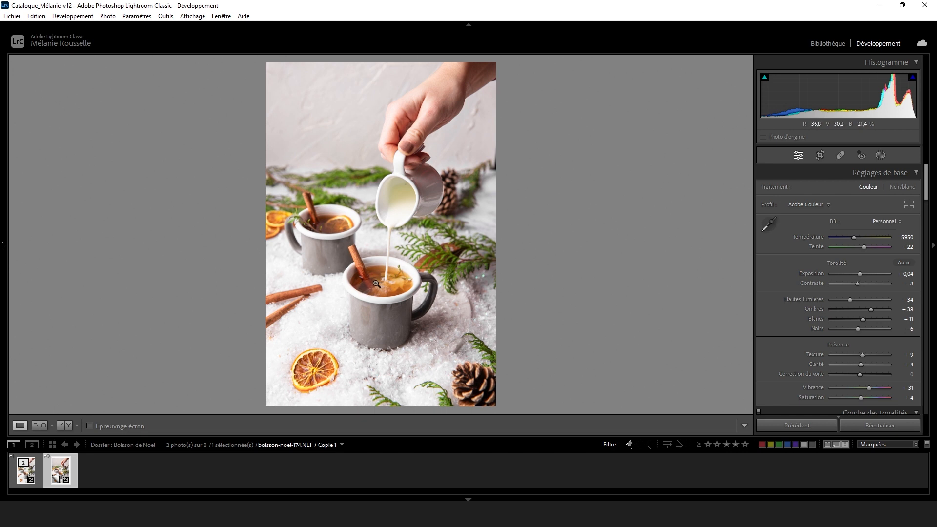
Increase the green hue further and raise the orange luminance to +17.
scroll(823, 331, down, 10)
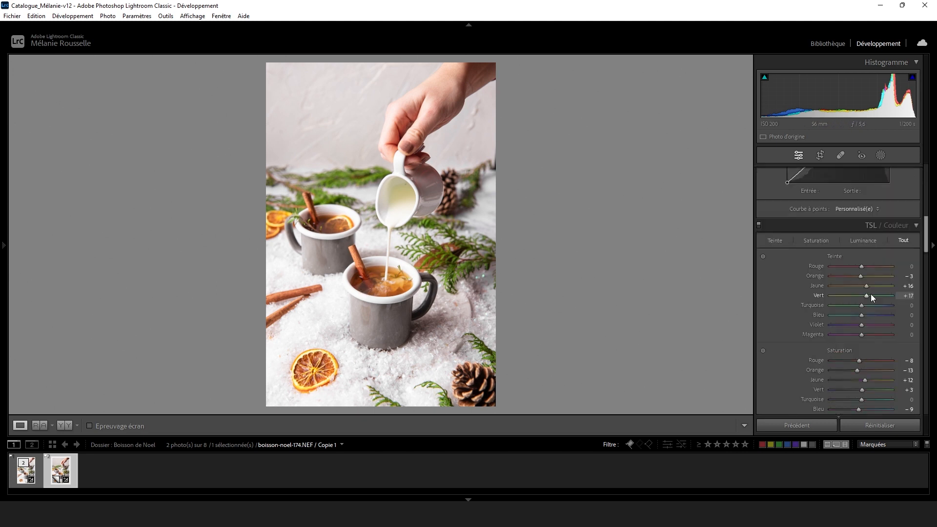
drag(867, 295, 871, 297)
scroll(824, 304, down, 6)
mouse_move(862, 252)
mouse_down()
mouse_move(877, 250)
mouse_move(865, 248)
mouse_up()
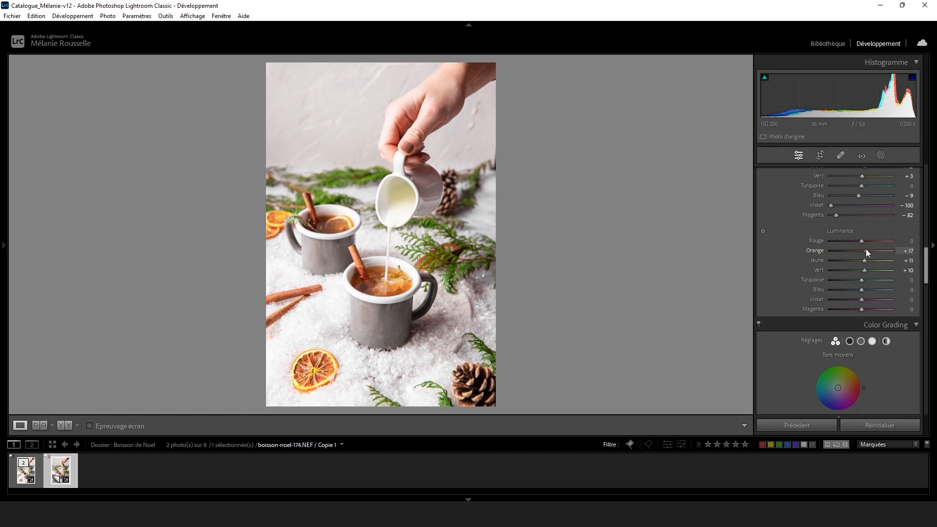
Fine-tune the copy's red saturation and its overall saturation.
scroll(854, 237, up, 3)
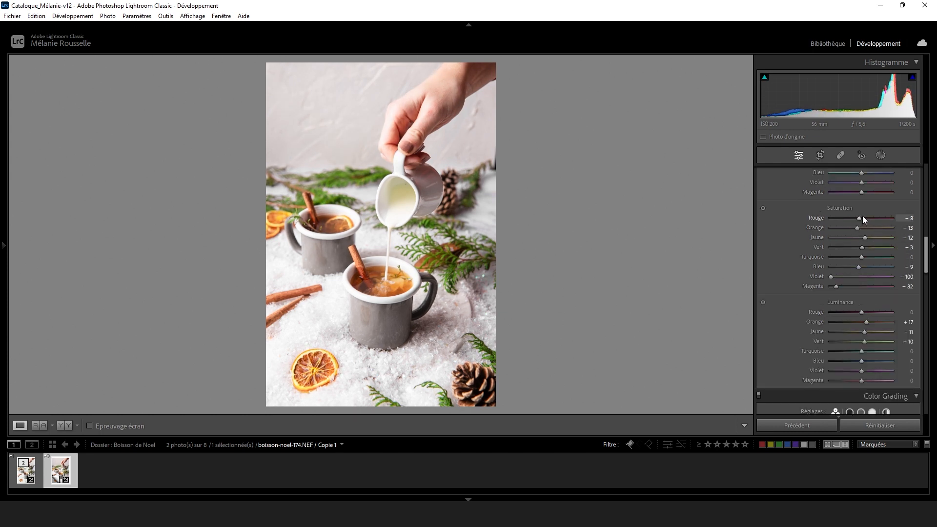
mouse_move(853, 217)
mouse_down()
mouse_move(883, 215)
mouse_move(858, 215)
mouse_up()
scroll(832, 267, up, 5)
scroll(844, 260, up, 5)
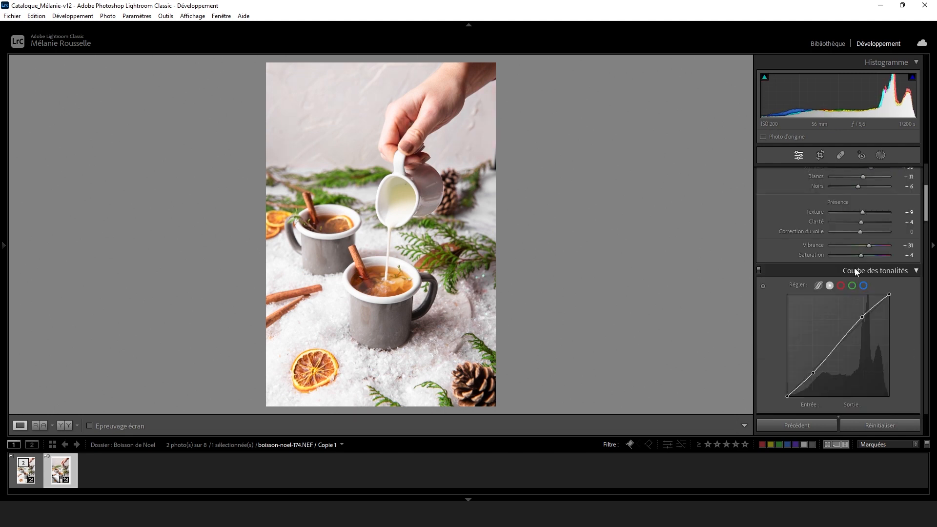
drag(859, 256, 862, 256)
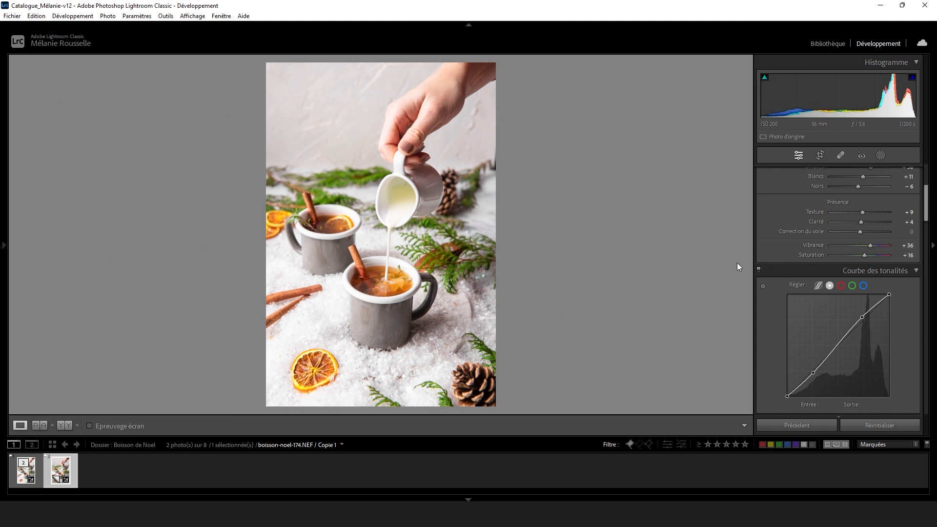
Compare the first version with the refined virtual copy side by side, with the interface blacked out.
ctrl+click(23, 474)
key(n)
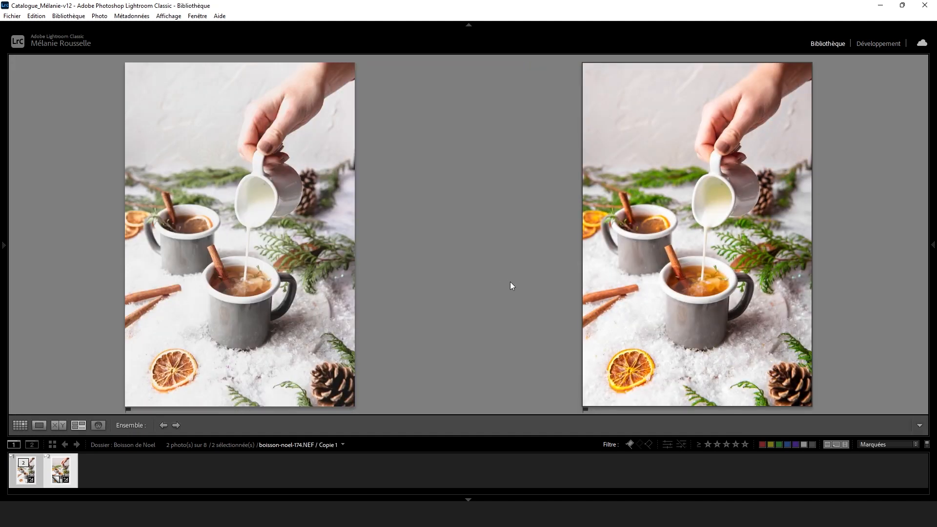
key(l)
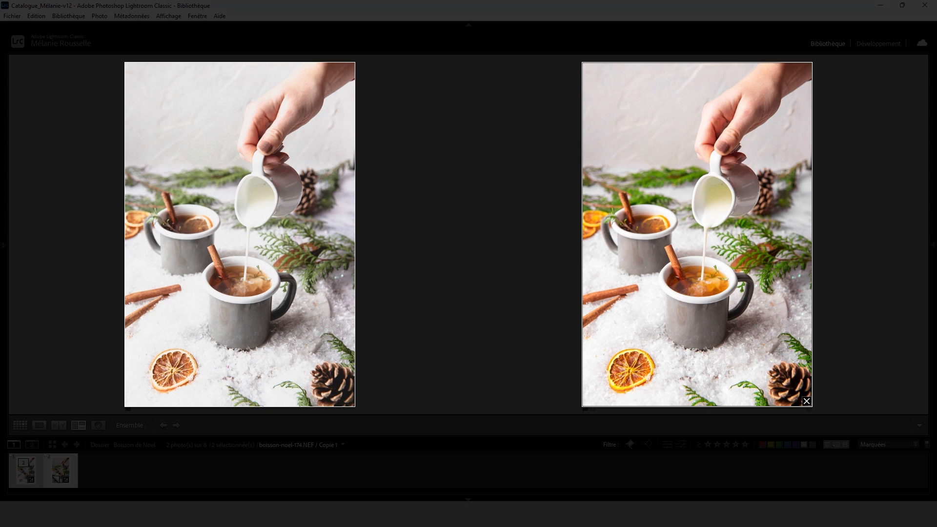
key(l)
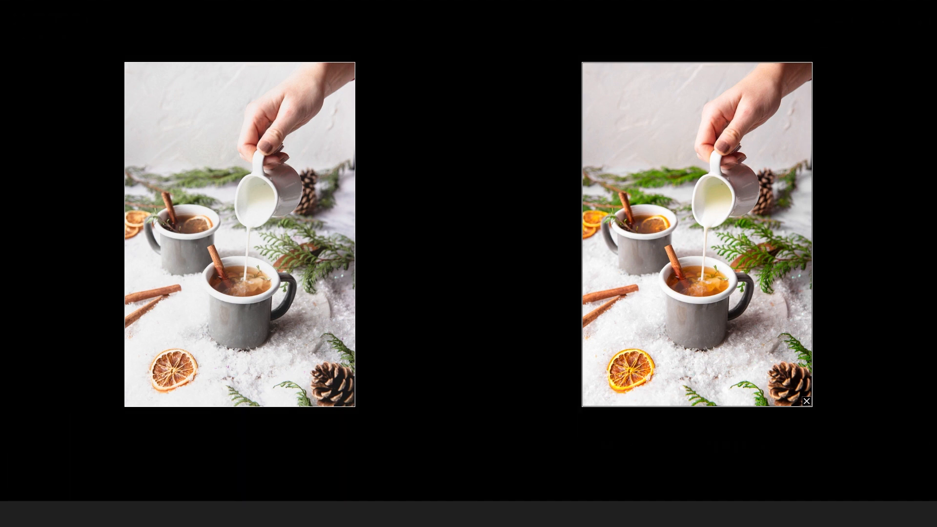